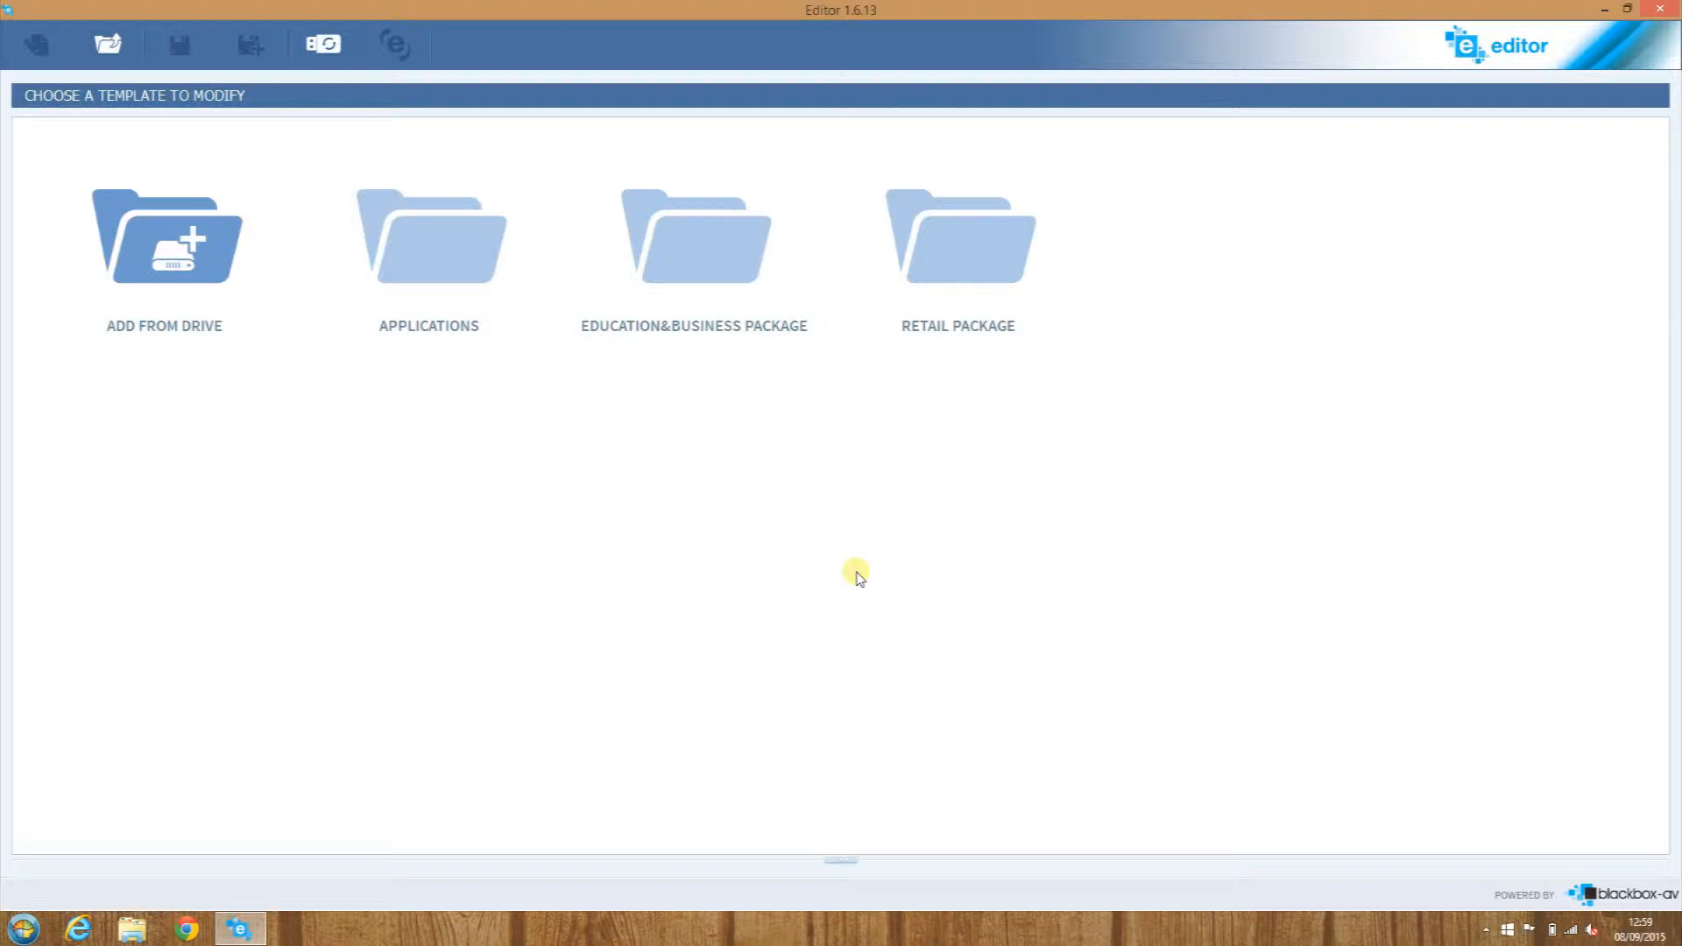
Open the Page Turn template from the Applications folder and replace its placeholder logo with the blackbox500px image
left_click(454, 261)
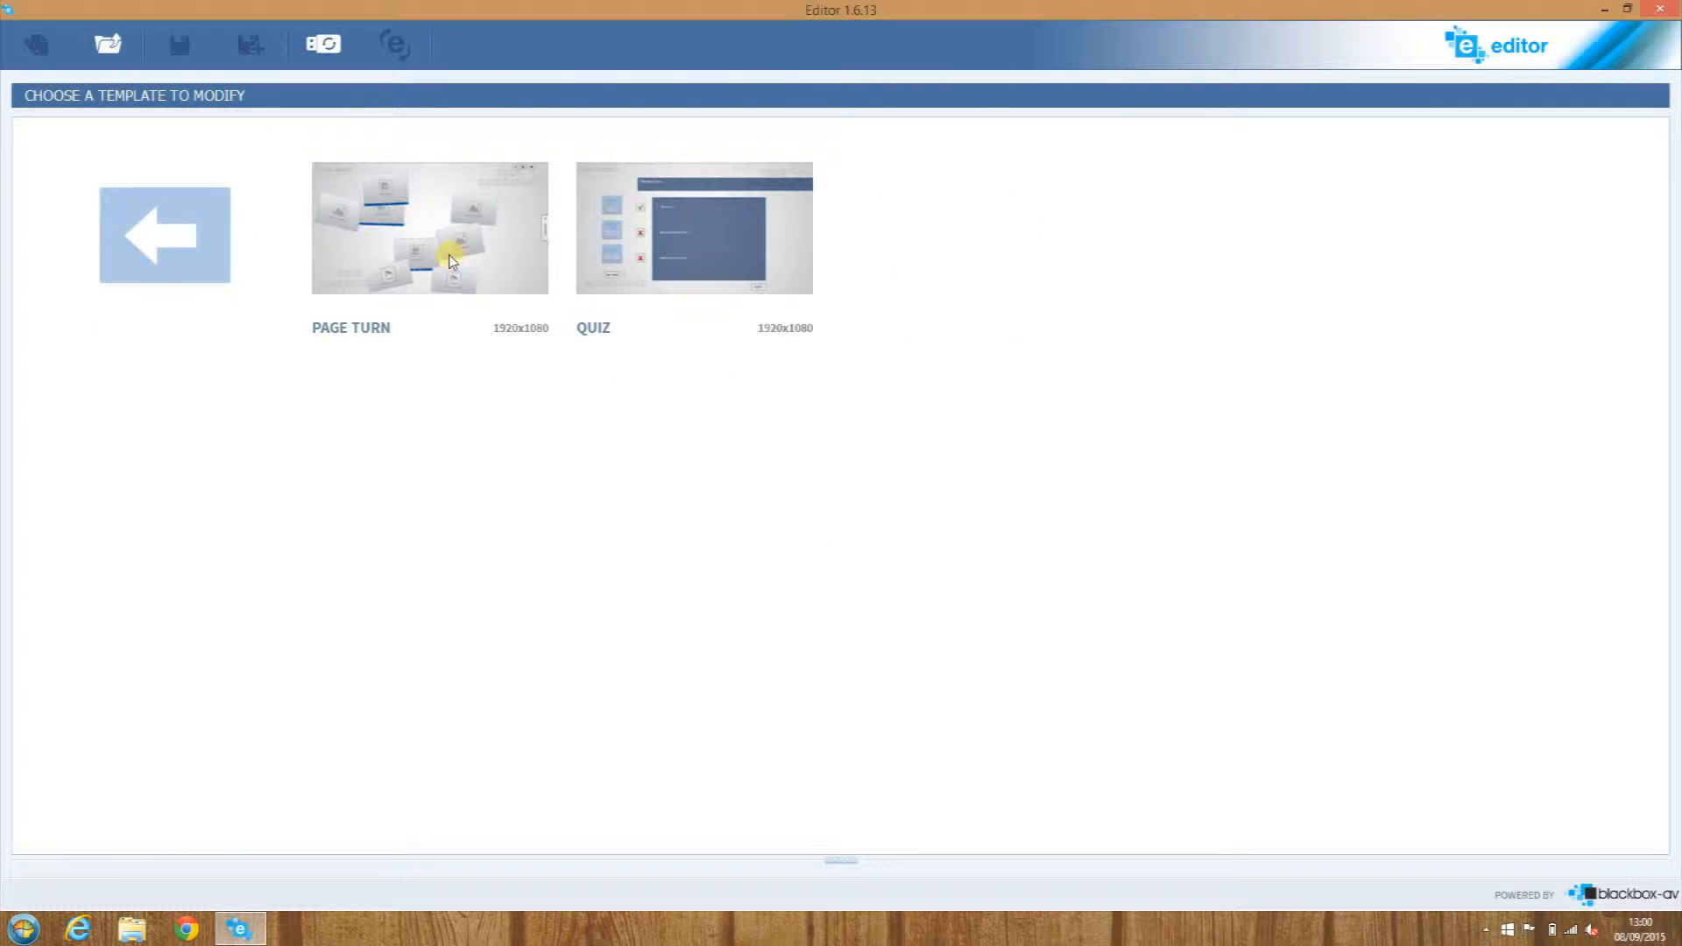
left_click(440, 256)
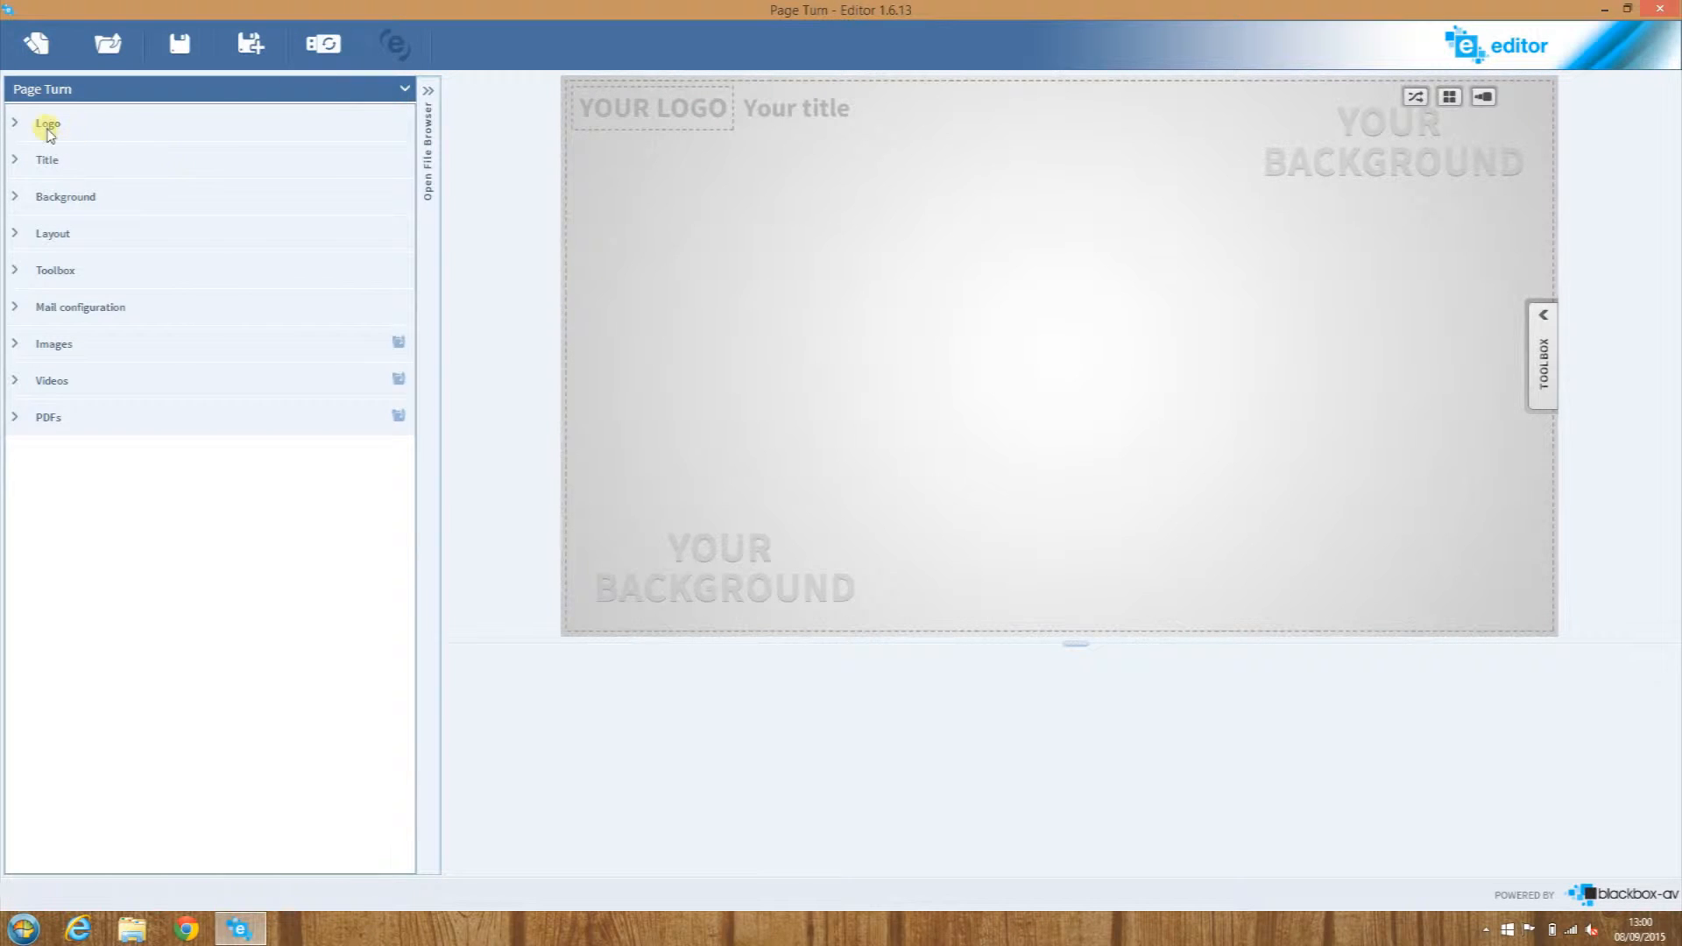
left_click(18, 123)
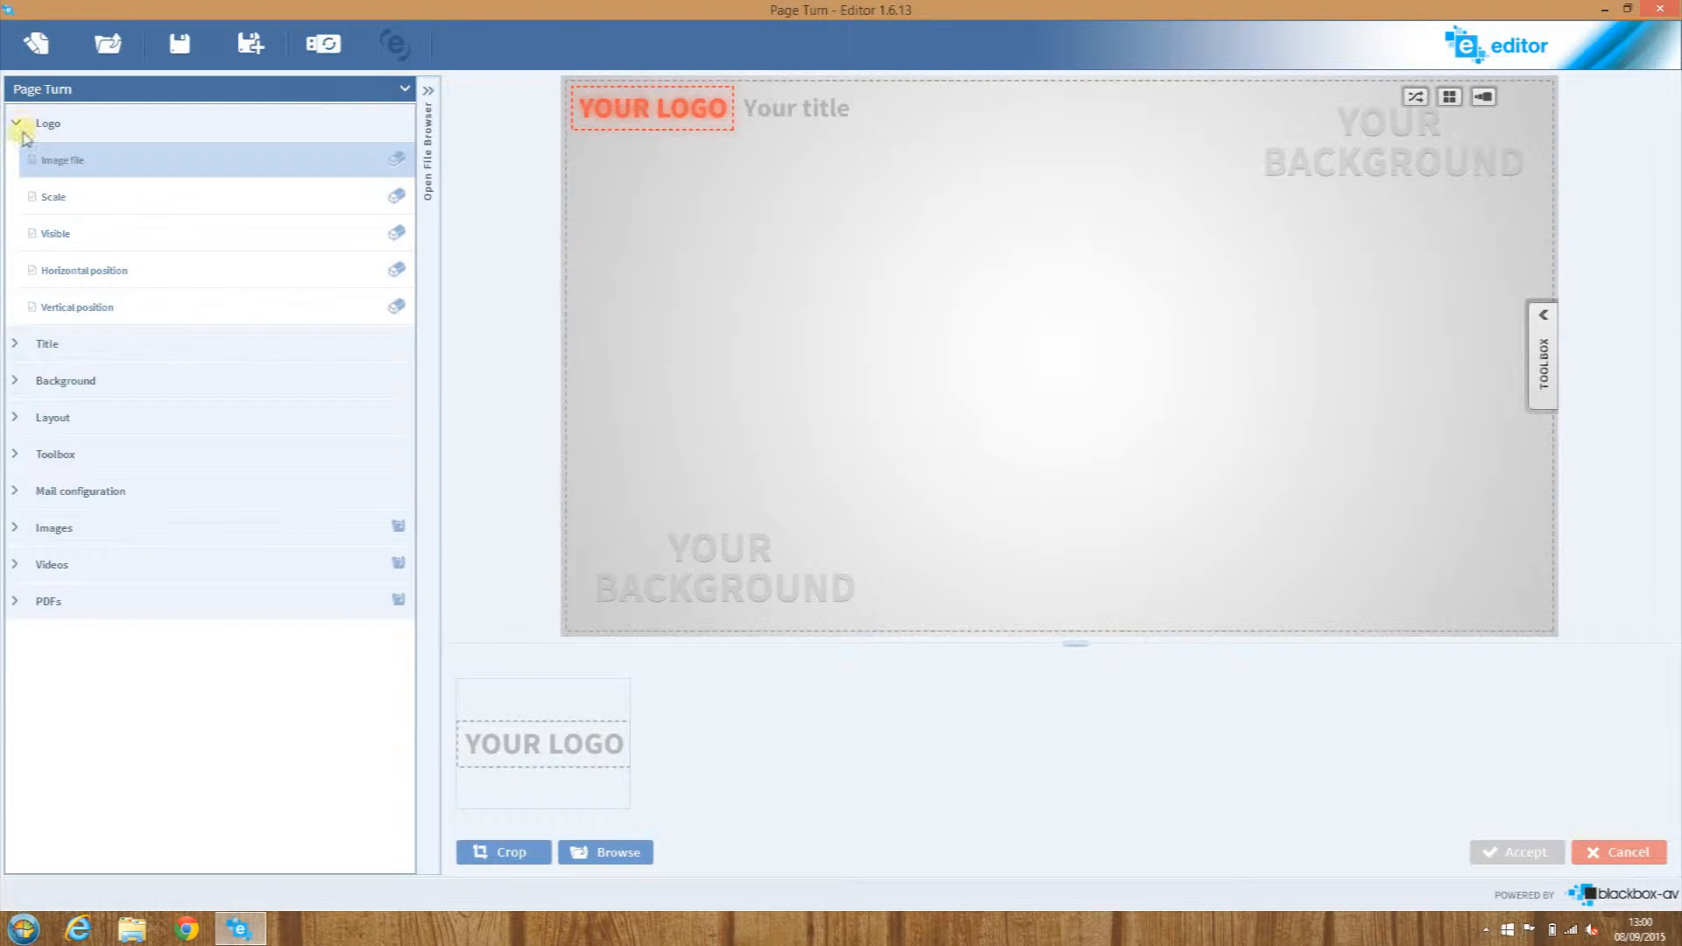
left_click(605, 852)
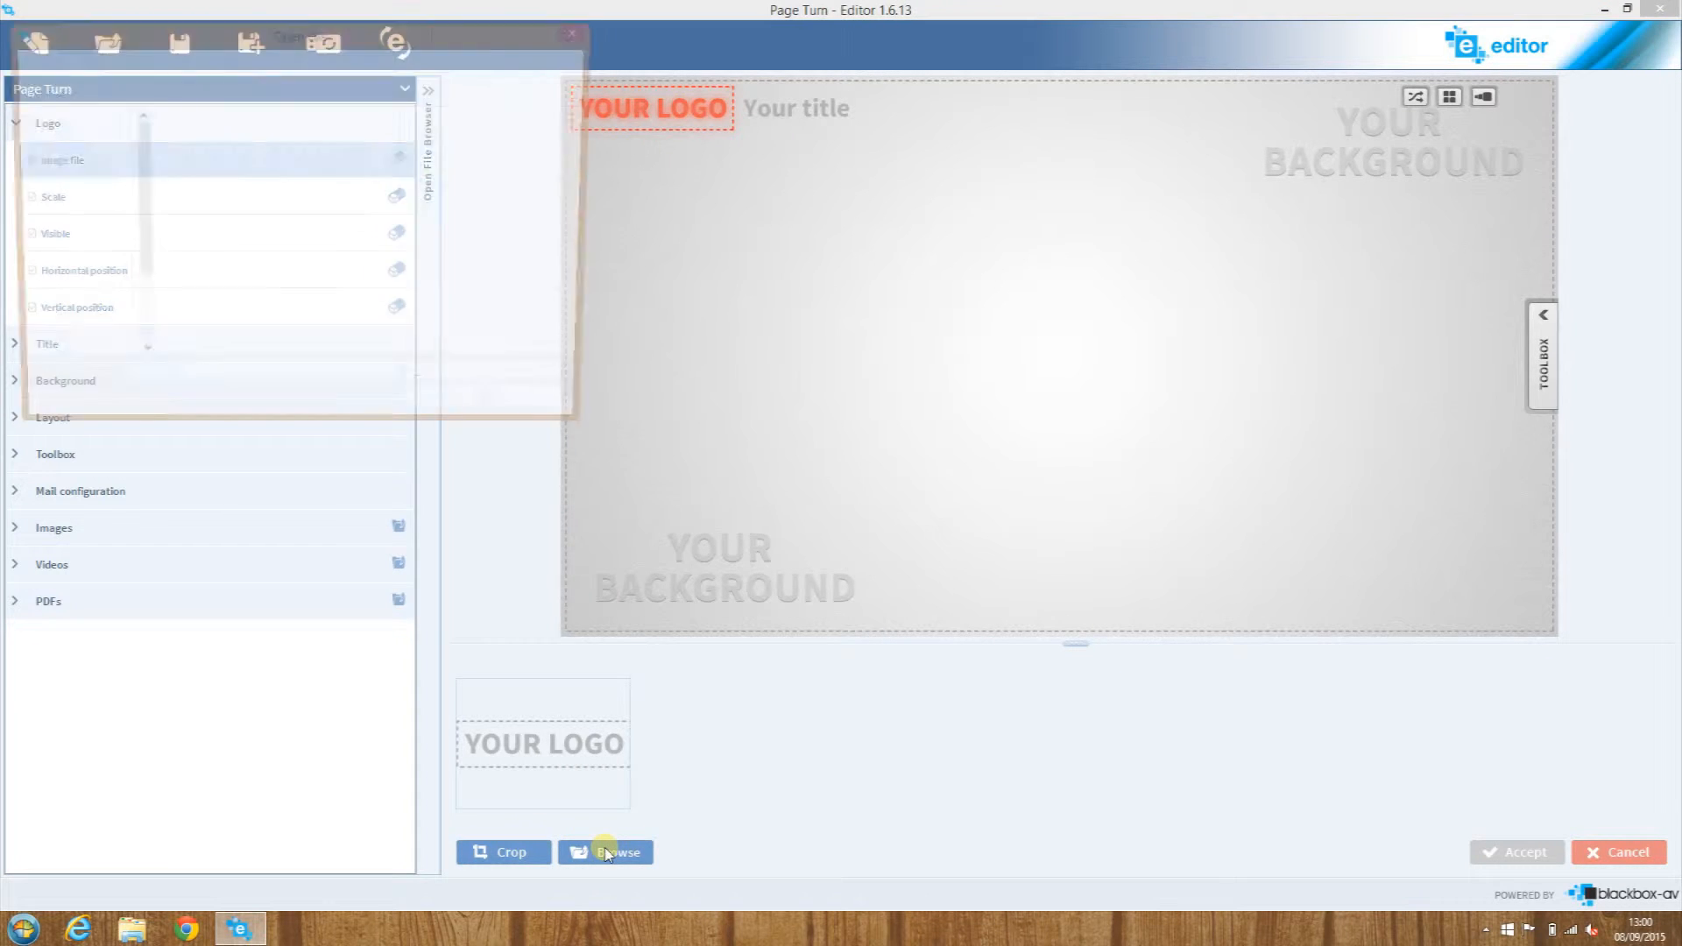
left_click(242, 280)
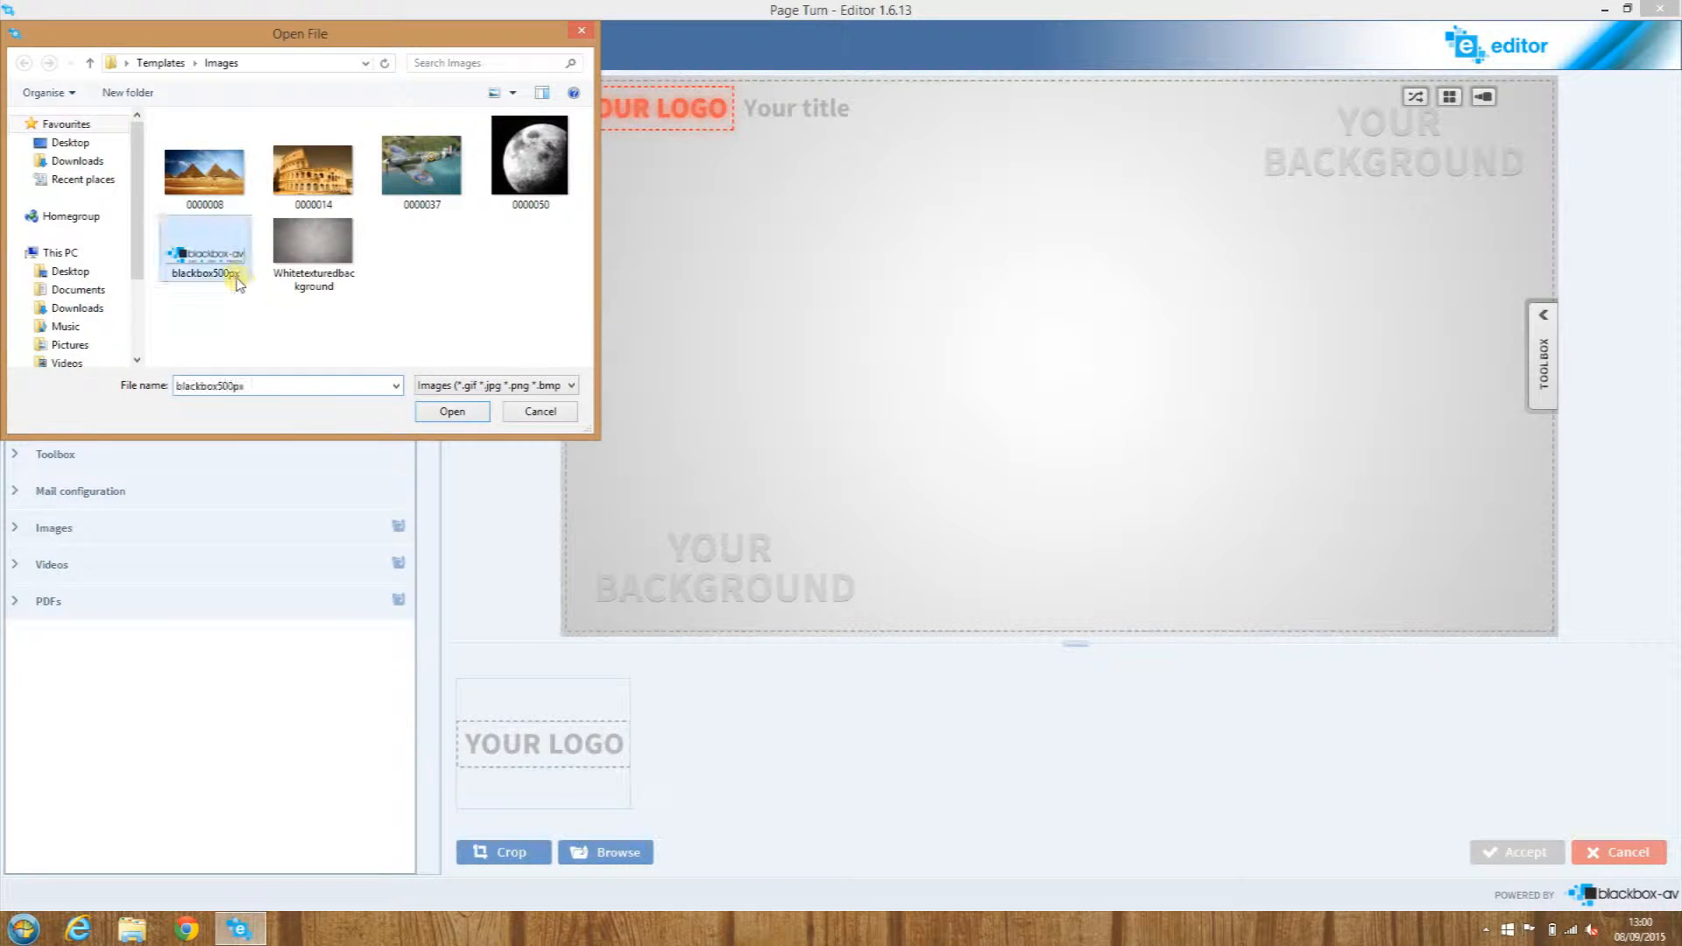
left_click(450, 412)
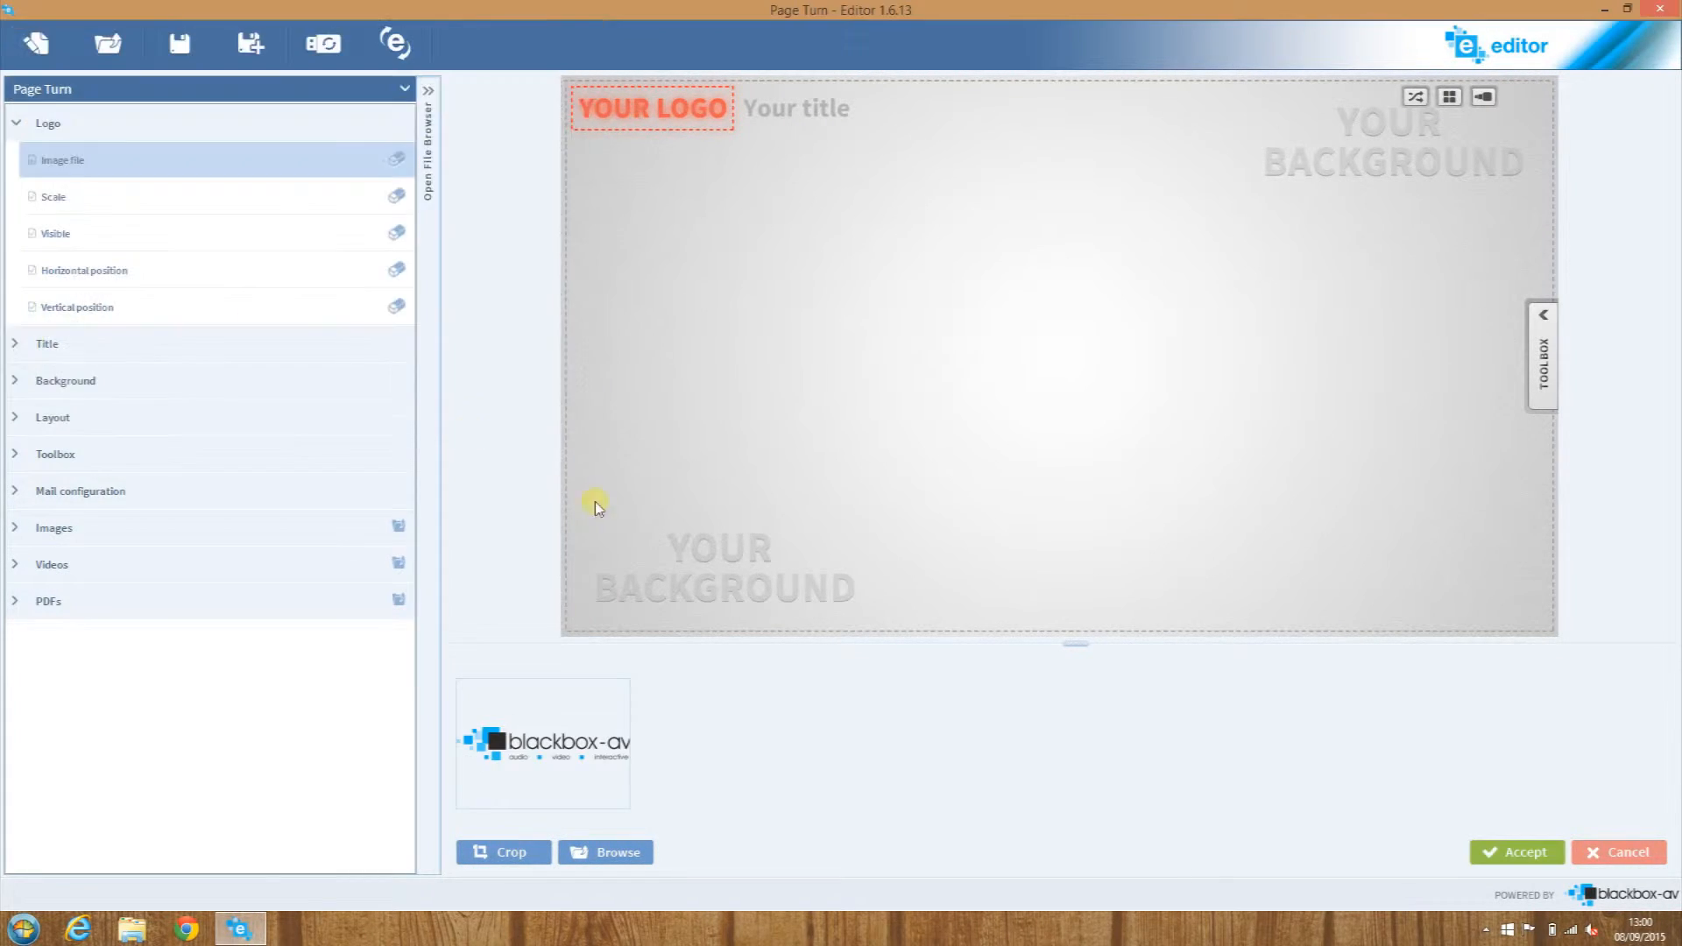
left_click(1509, 855)
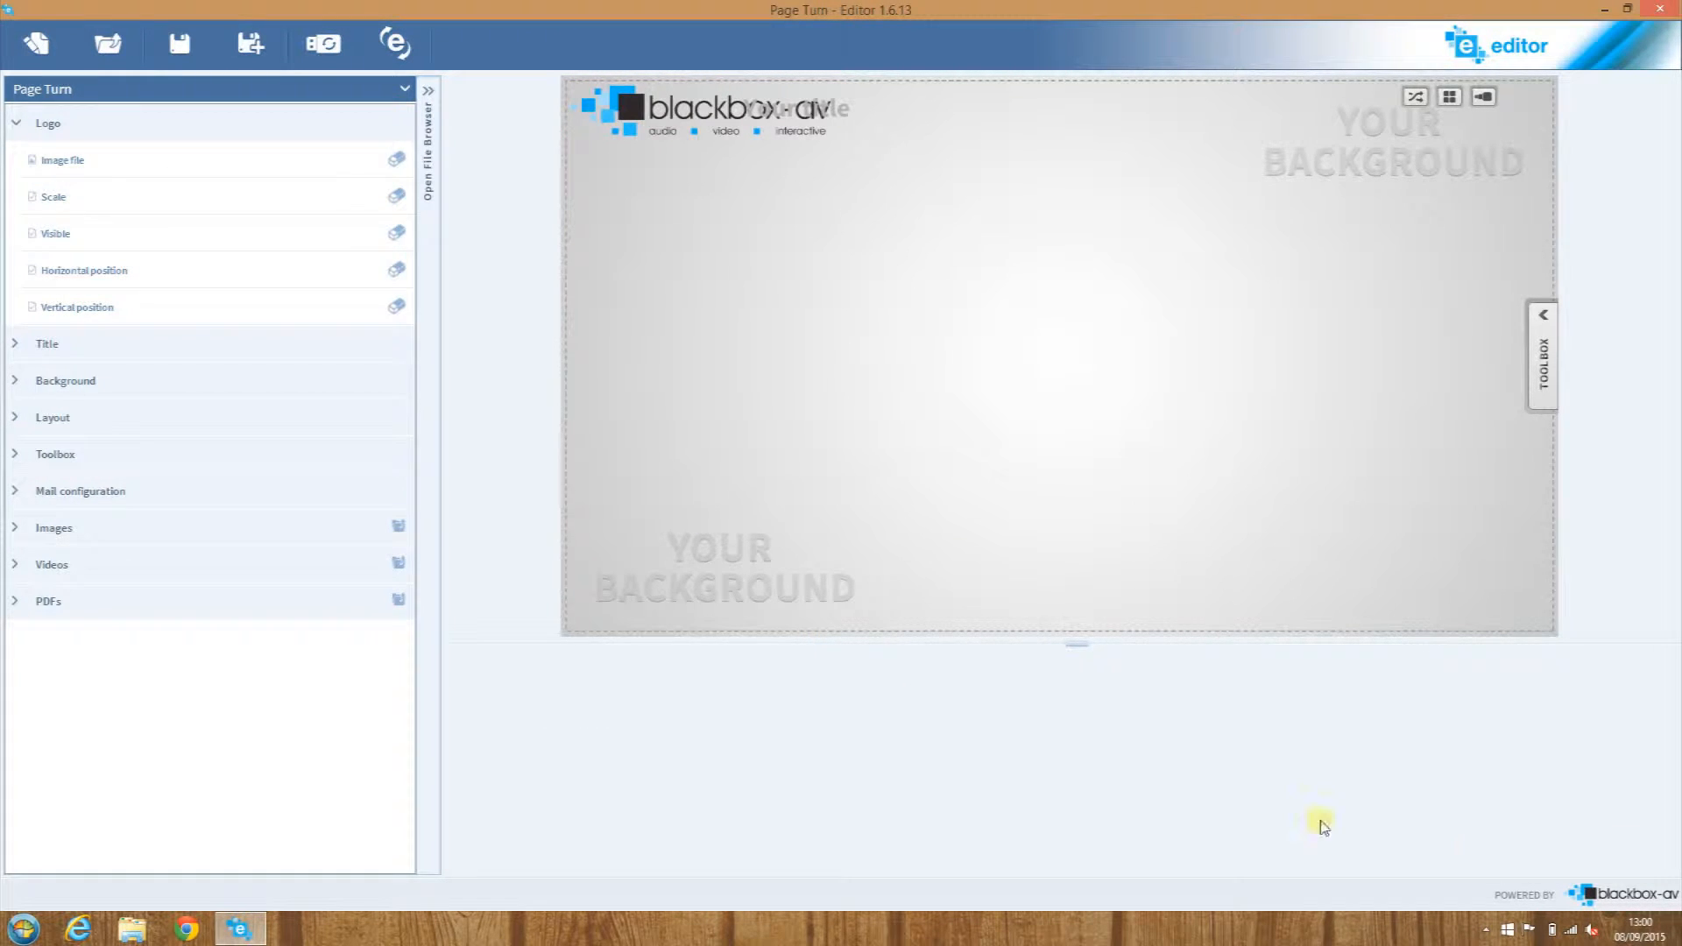
Set the logo's scale to 80
left_click(221, 198)
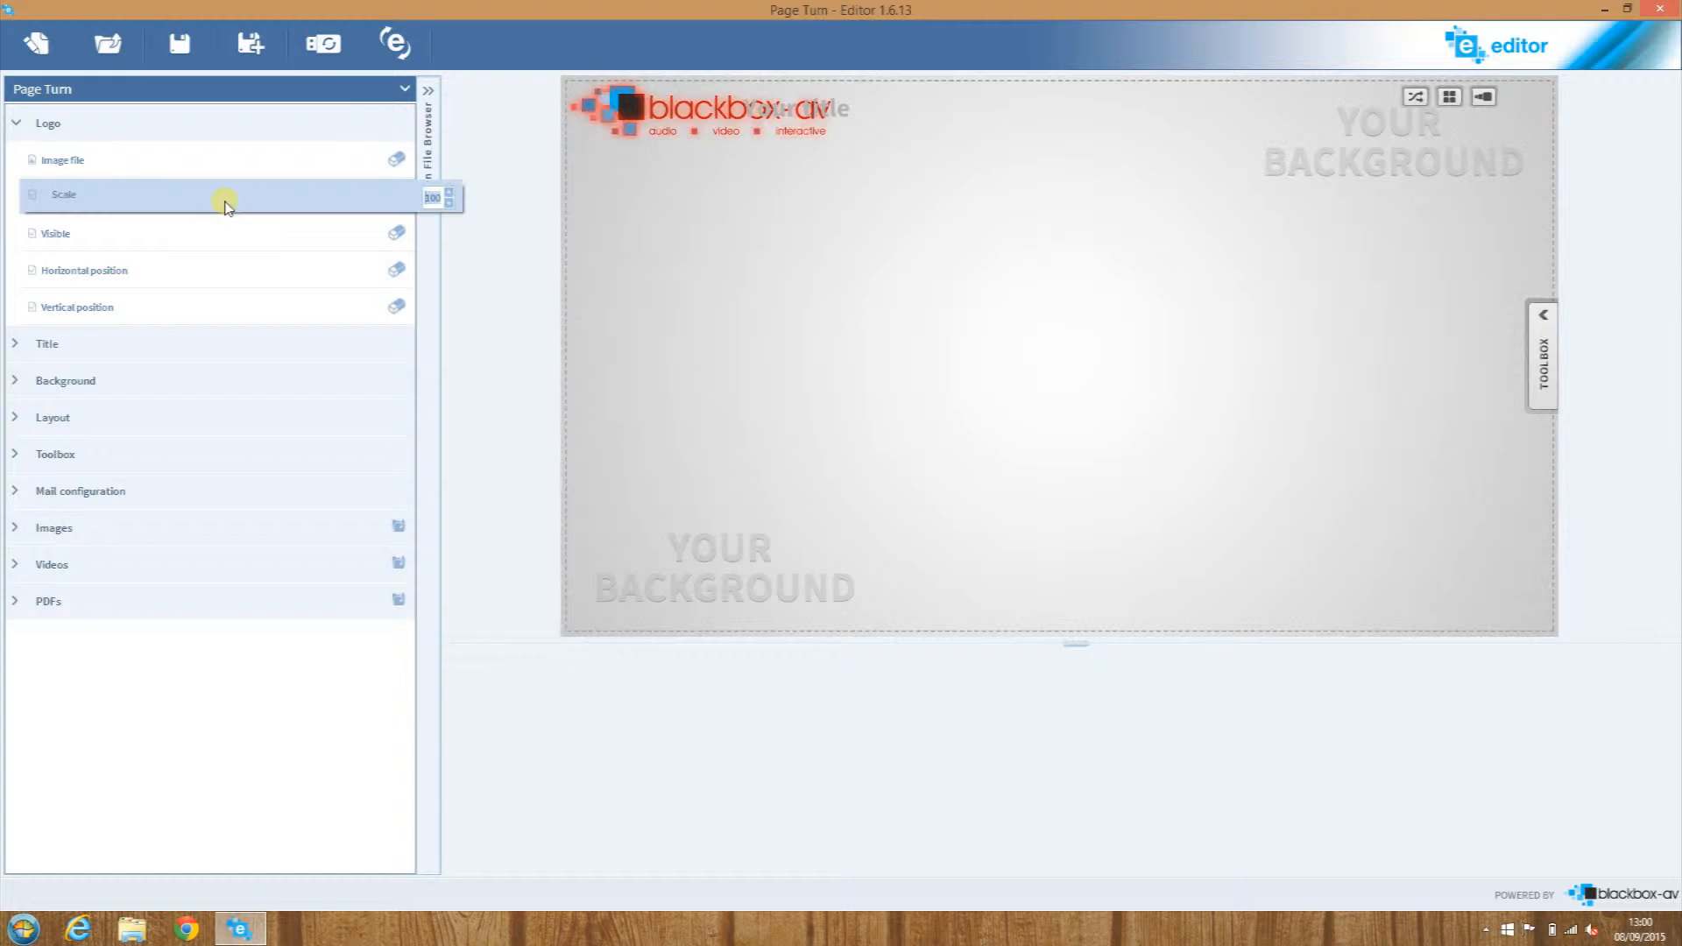
left_click(449, 203)
left_click_drag(440, 202, 400, 218)
type("80")
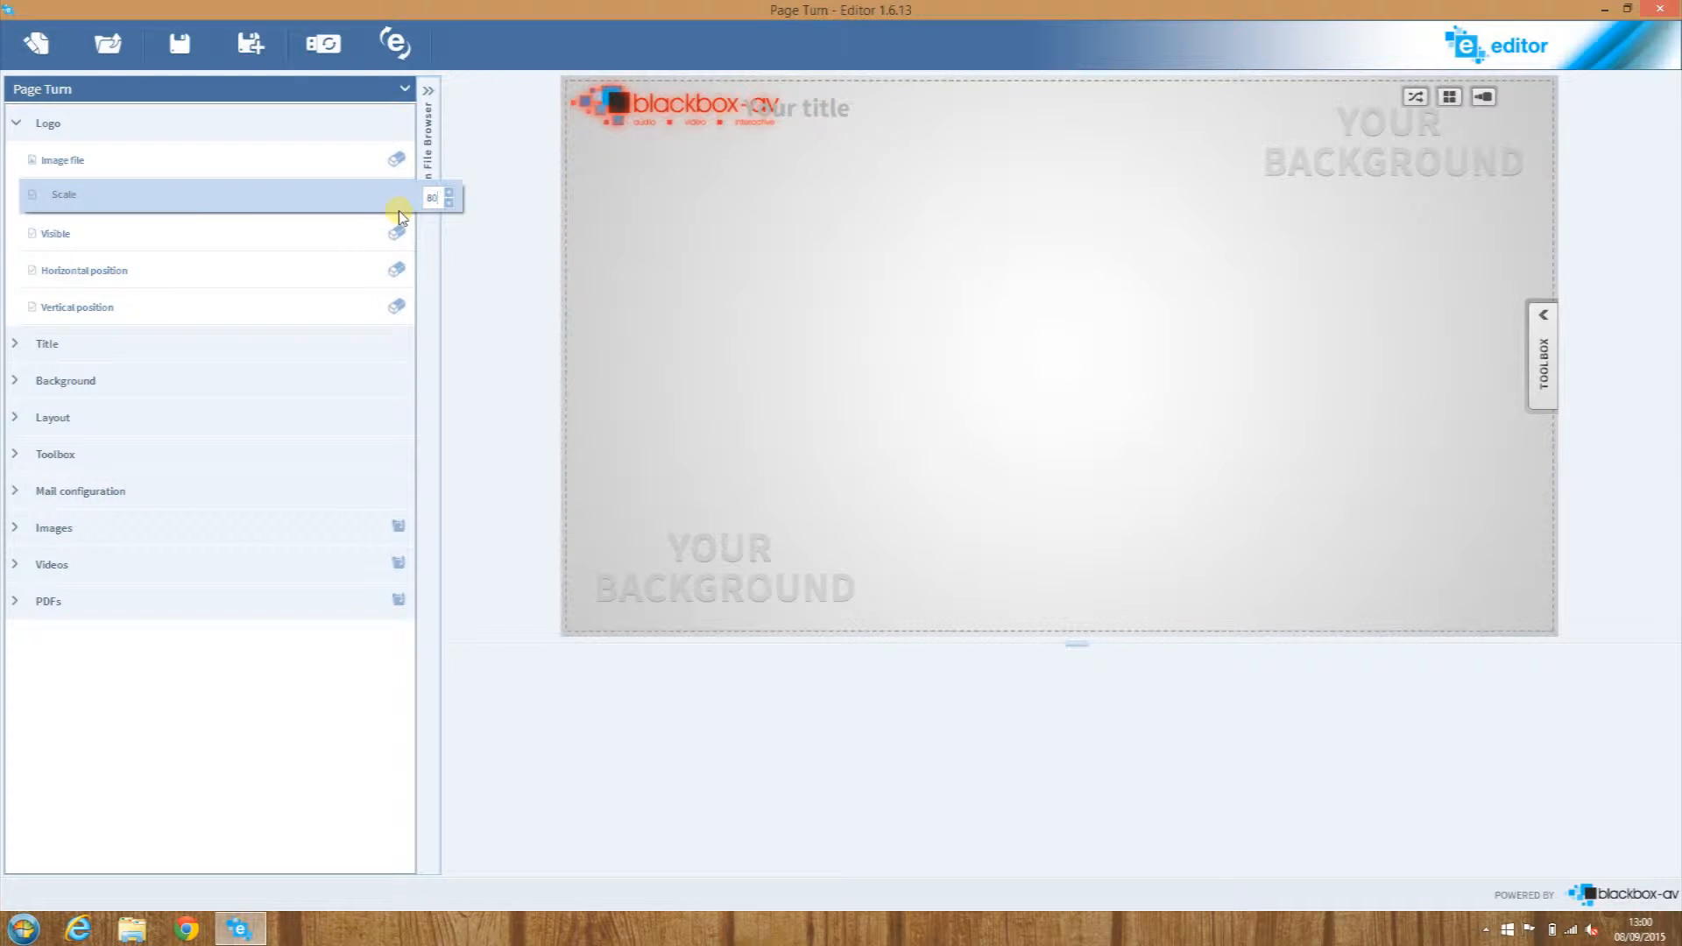
left_click(276, 235)
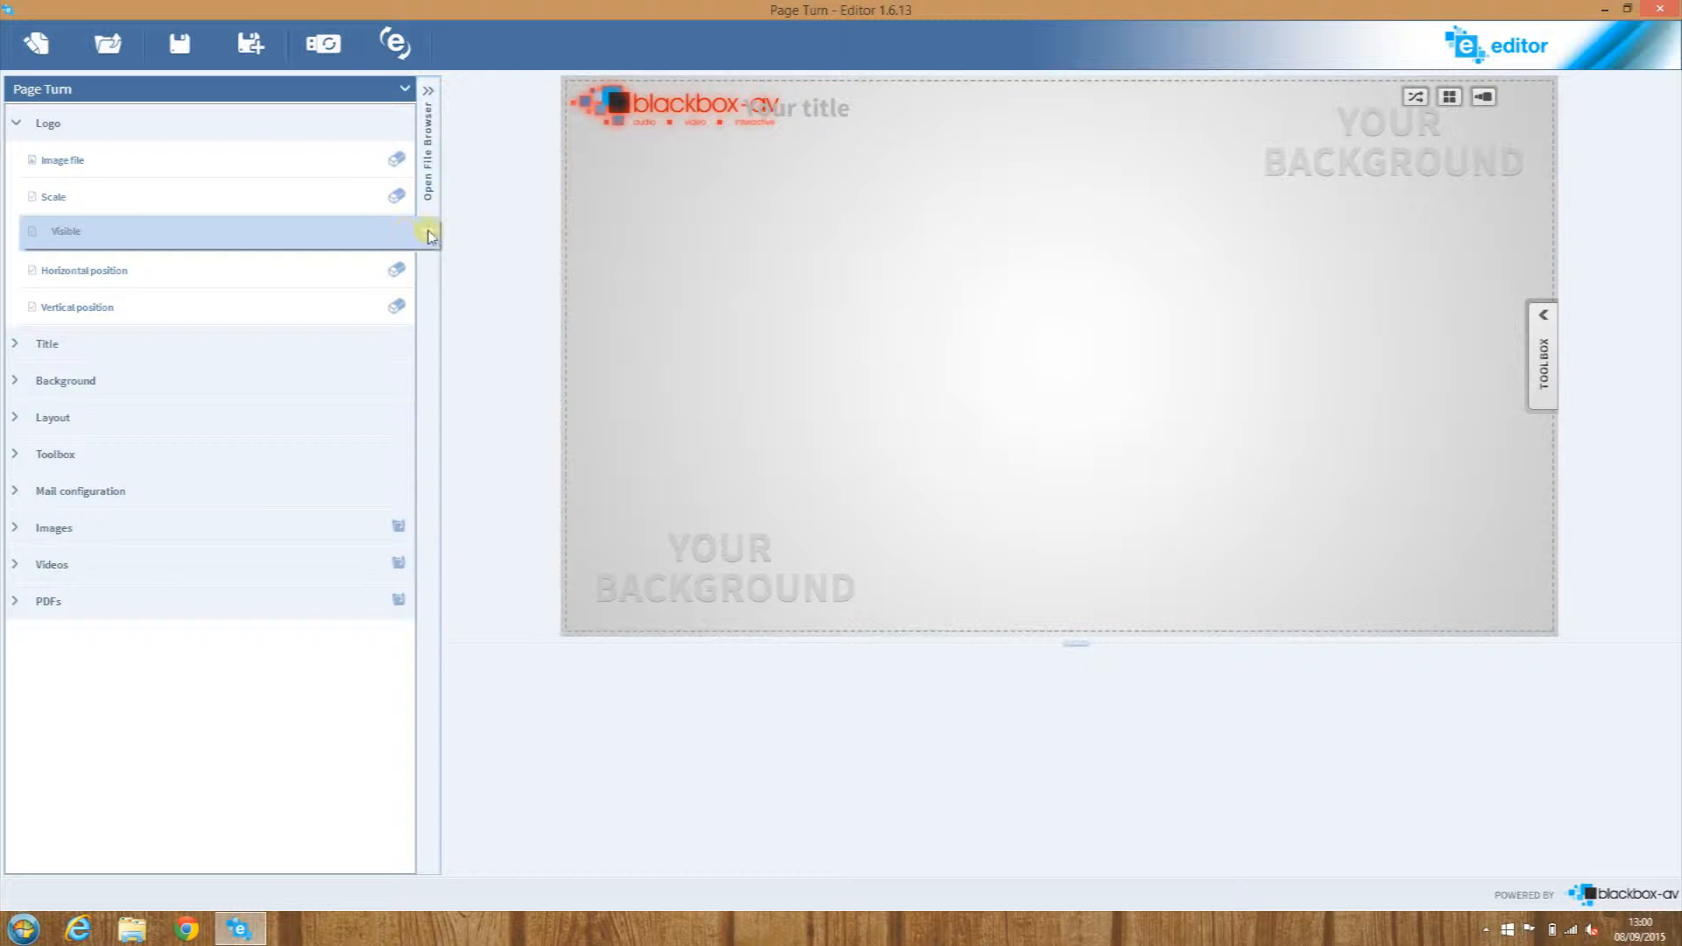
Set the logo's horizontal position to 30 and its vertical position to 42
left_click(283, 271)
left_click_drag(455, 278, 446, 273)
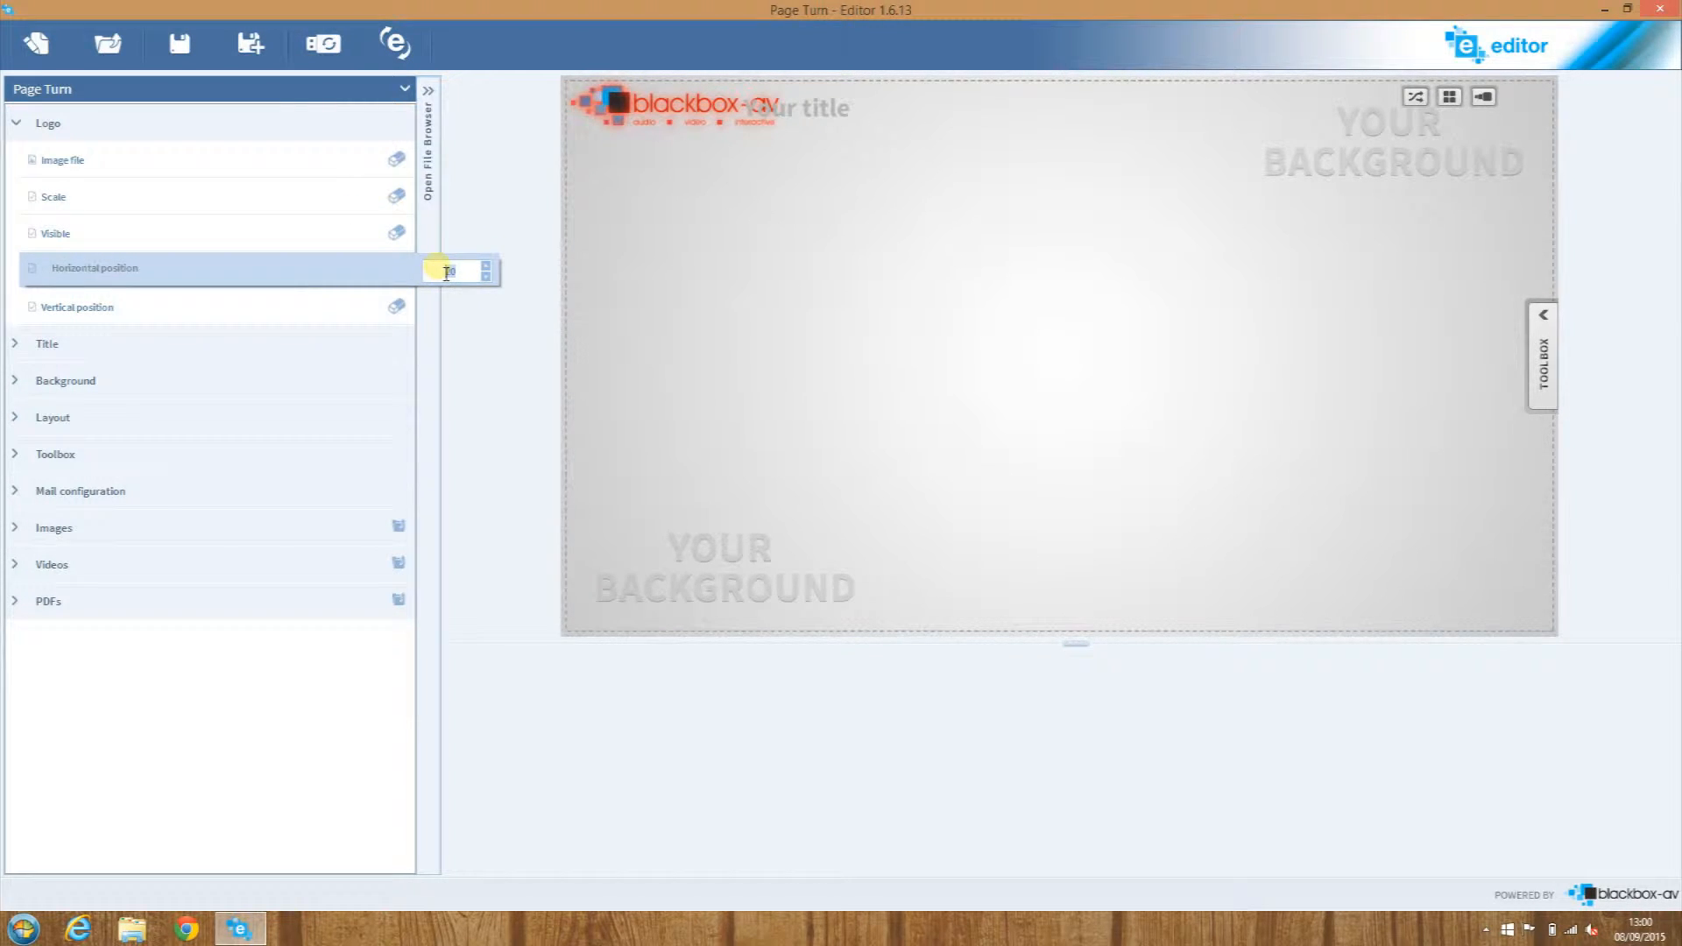
type("1")
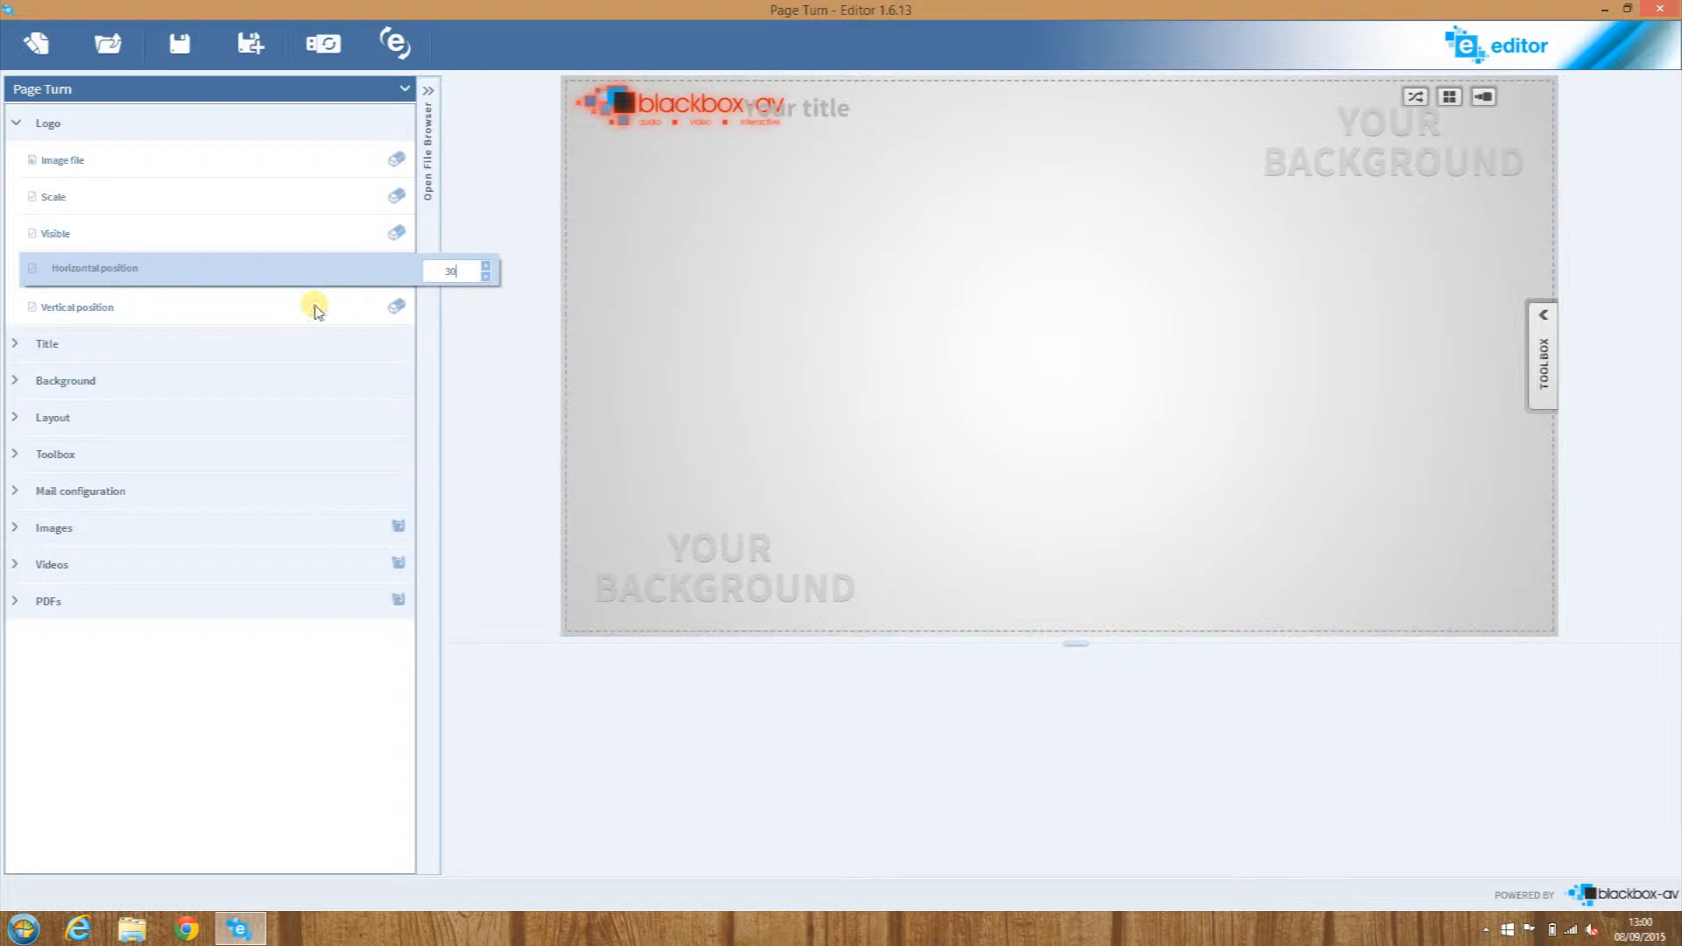
left_click(313, 305)
left_click_drag(474, 312, 443, 313)
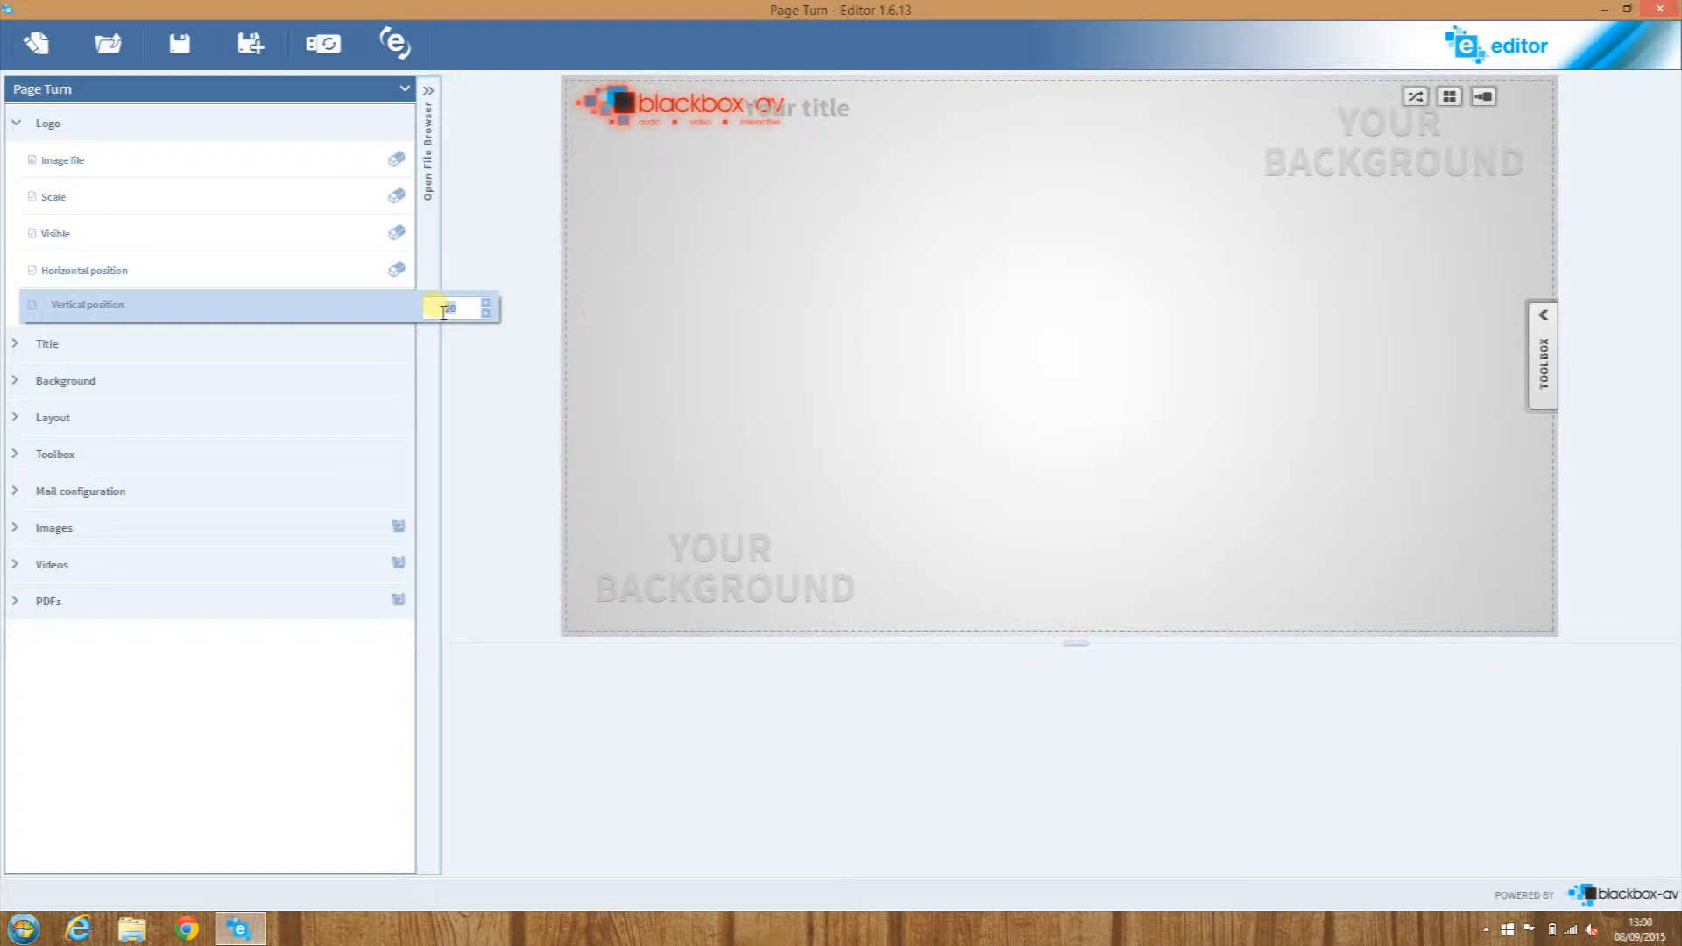
type("42")
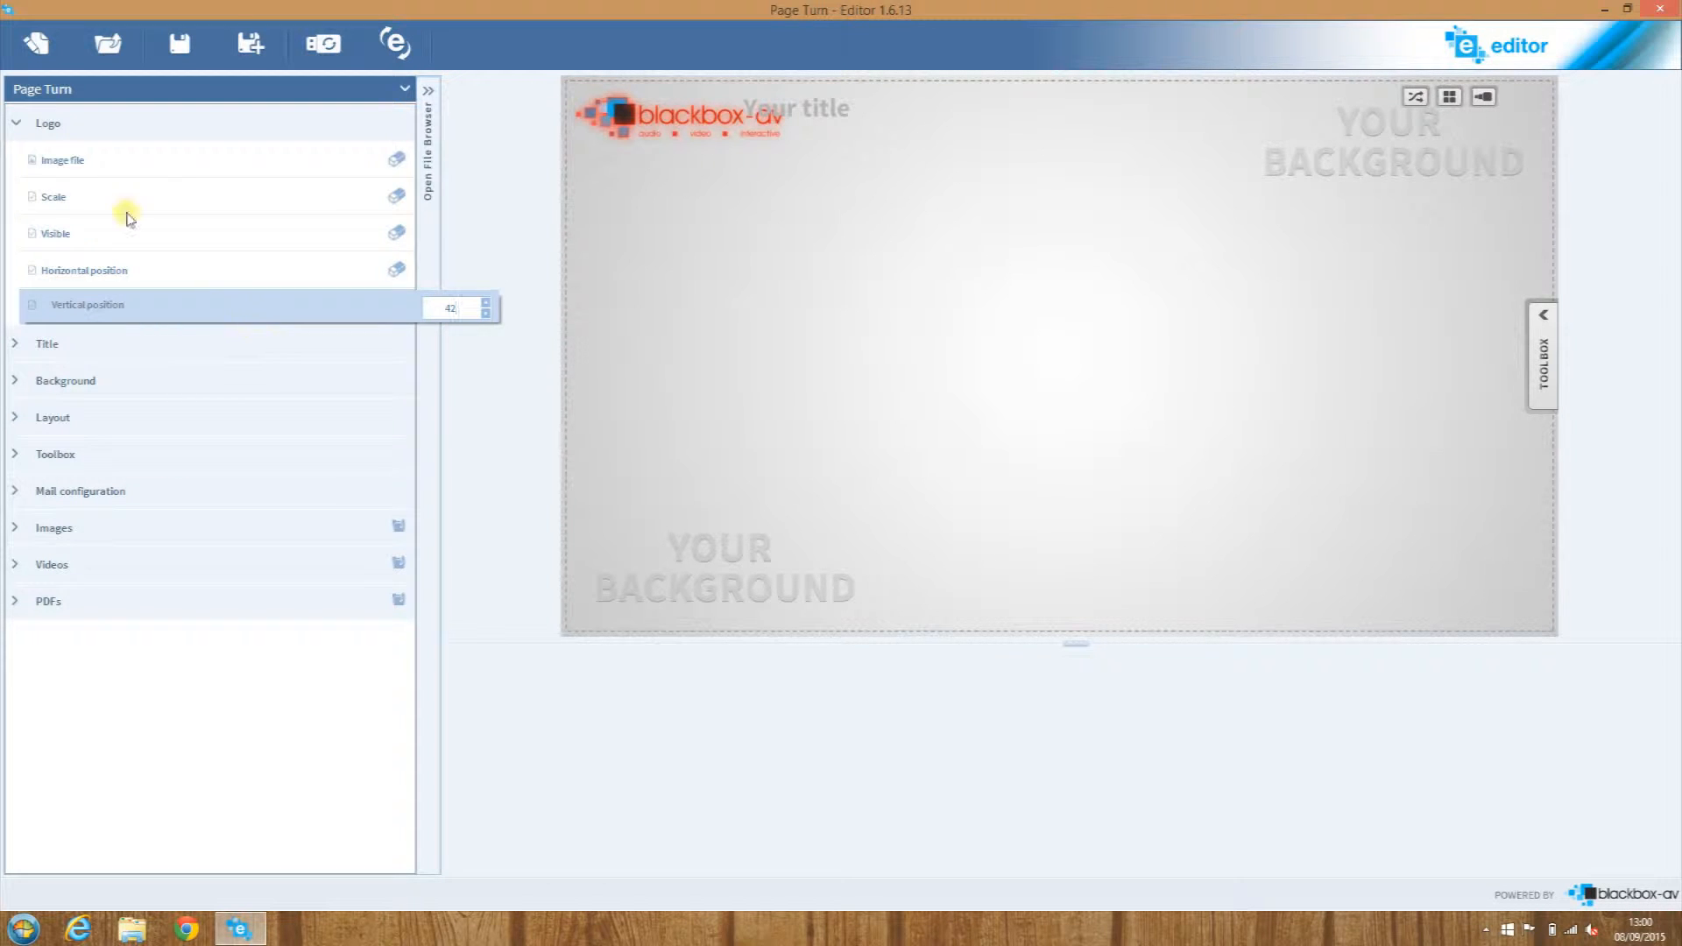
left_click(116, 130)
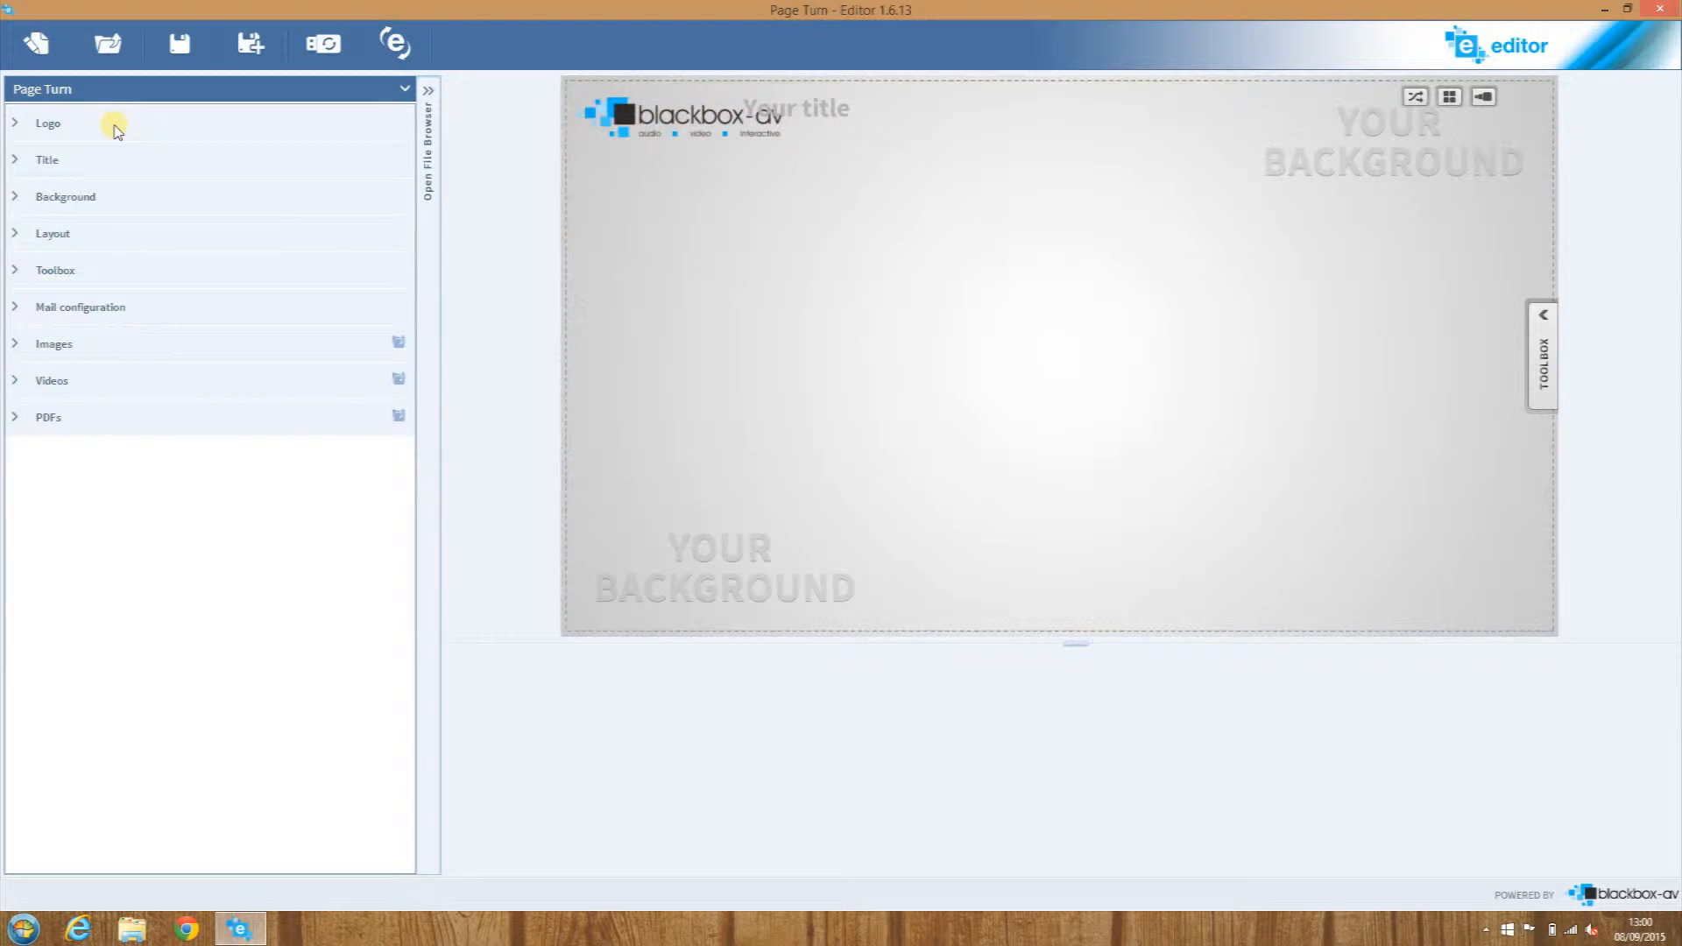
Hide the template's title by turning off its visibility
left_click(70, 165)
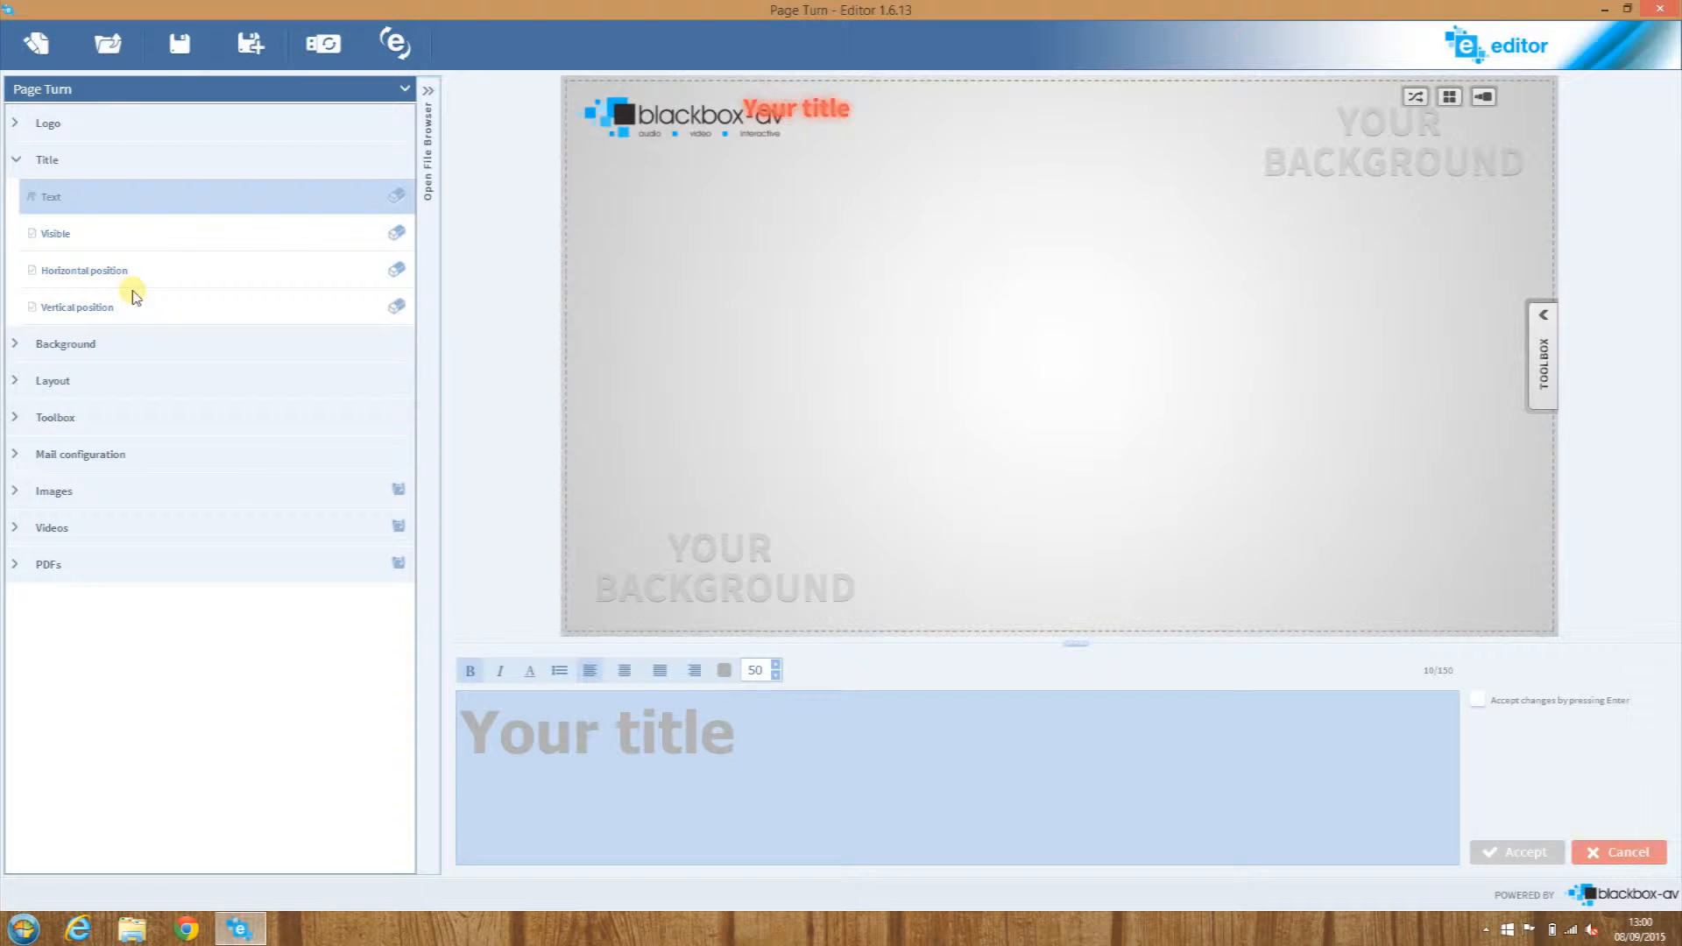
left_click_drag(735, 736, 499, 738)
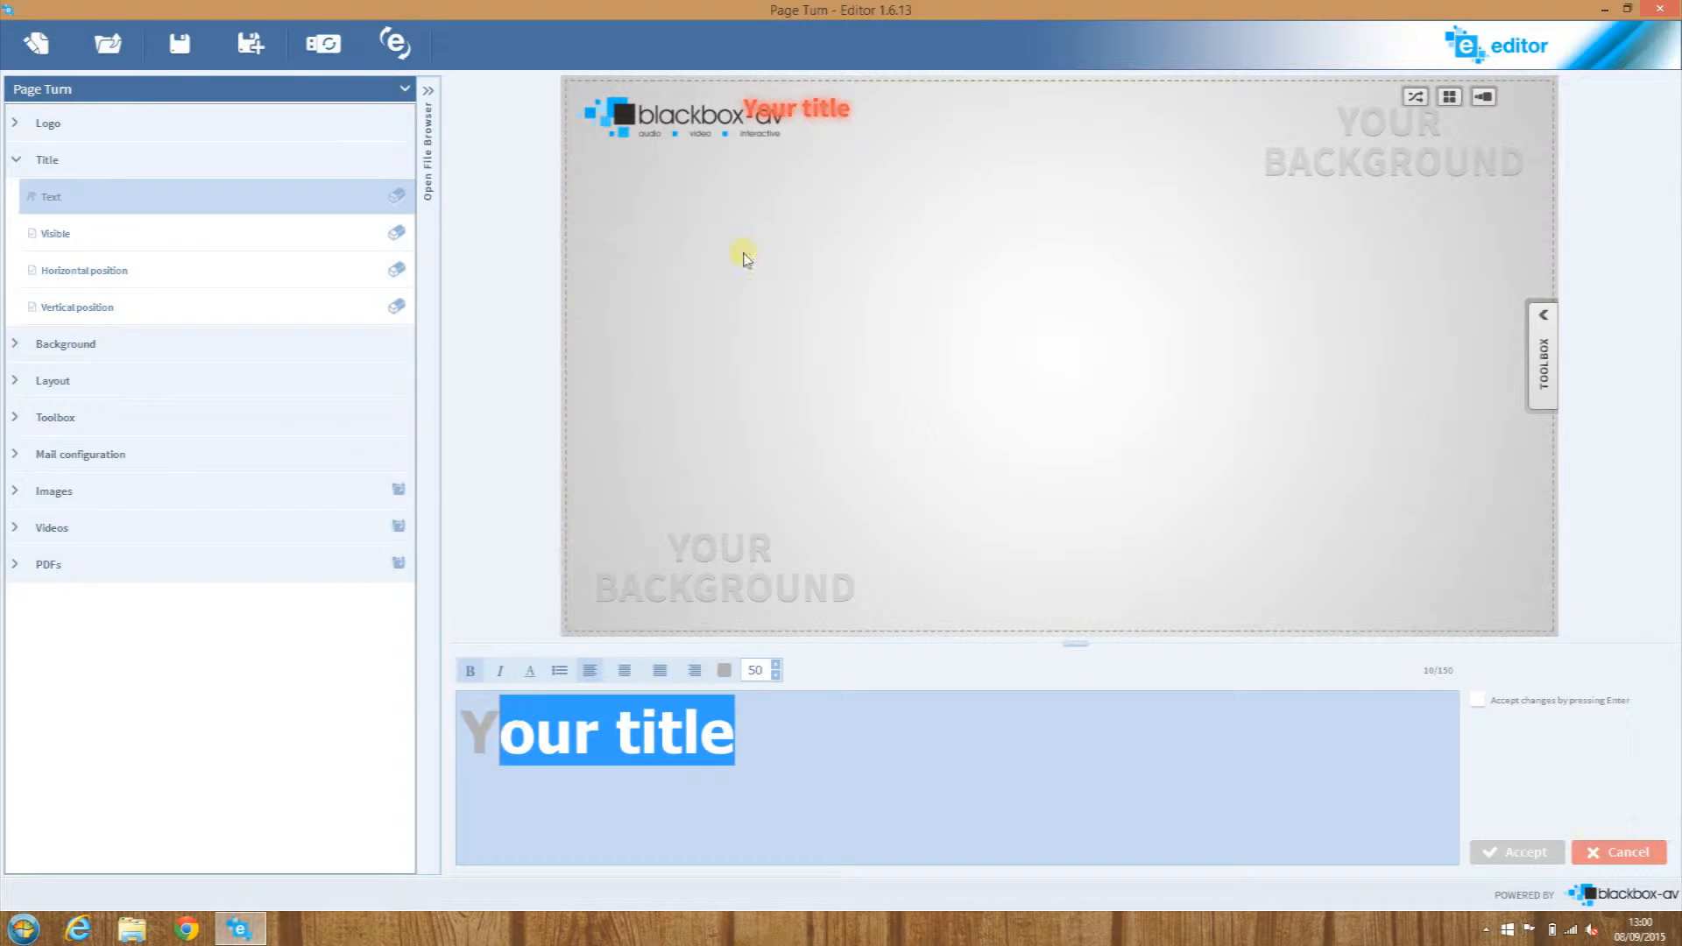
left_click(334, 241)
left_click(430, 238)
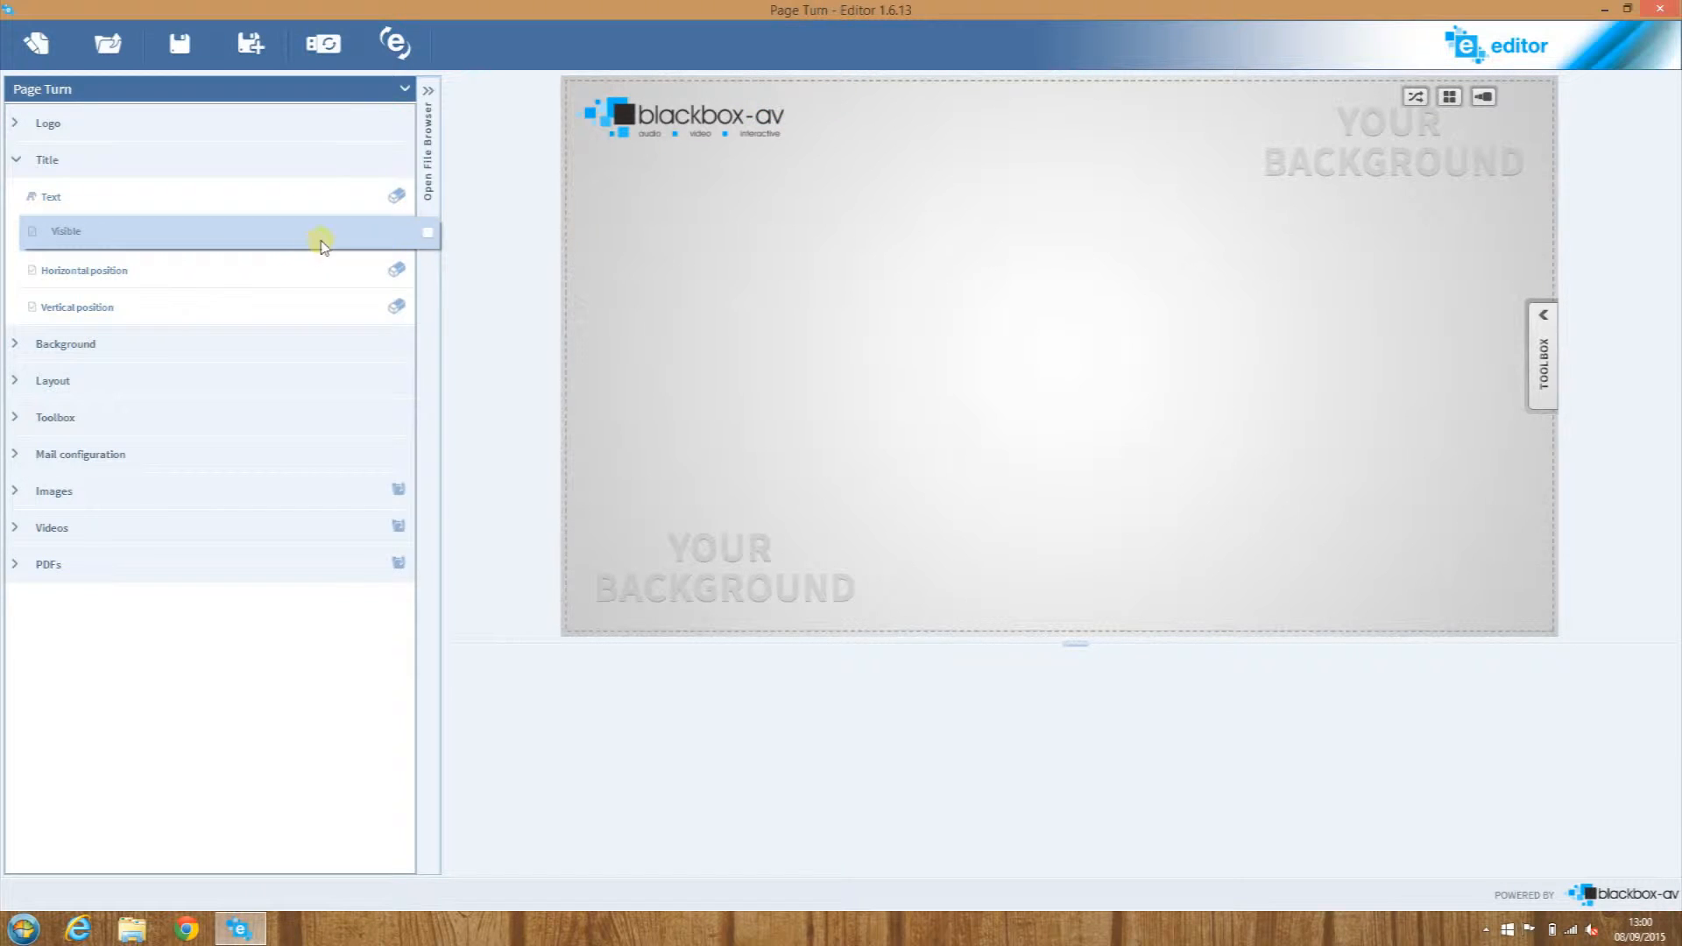
left_click(263, 271)
left_click(263, 308)
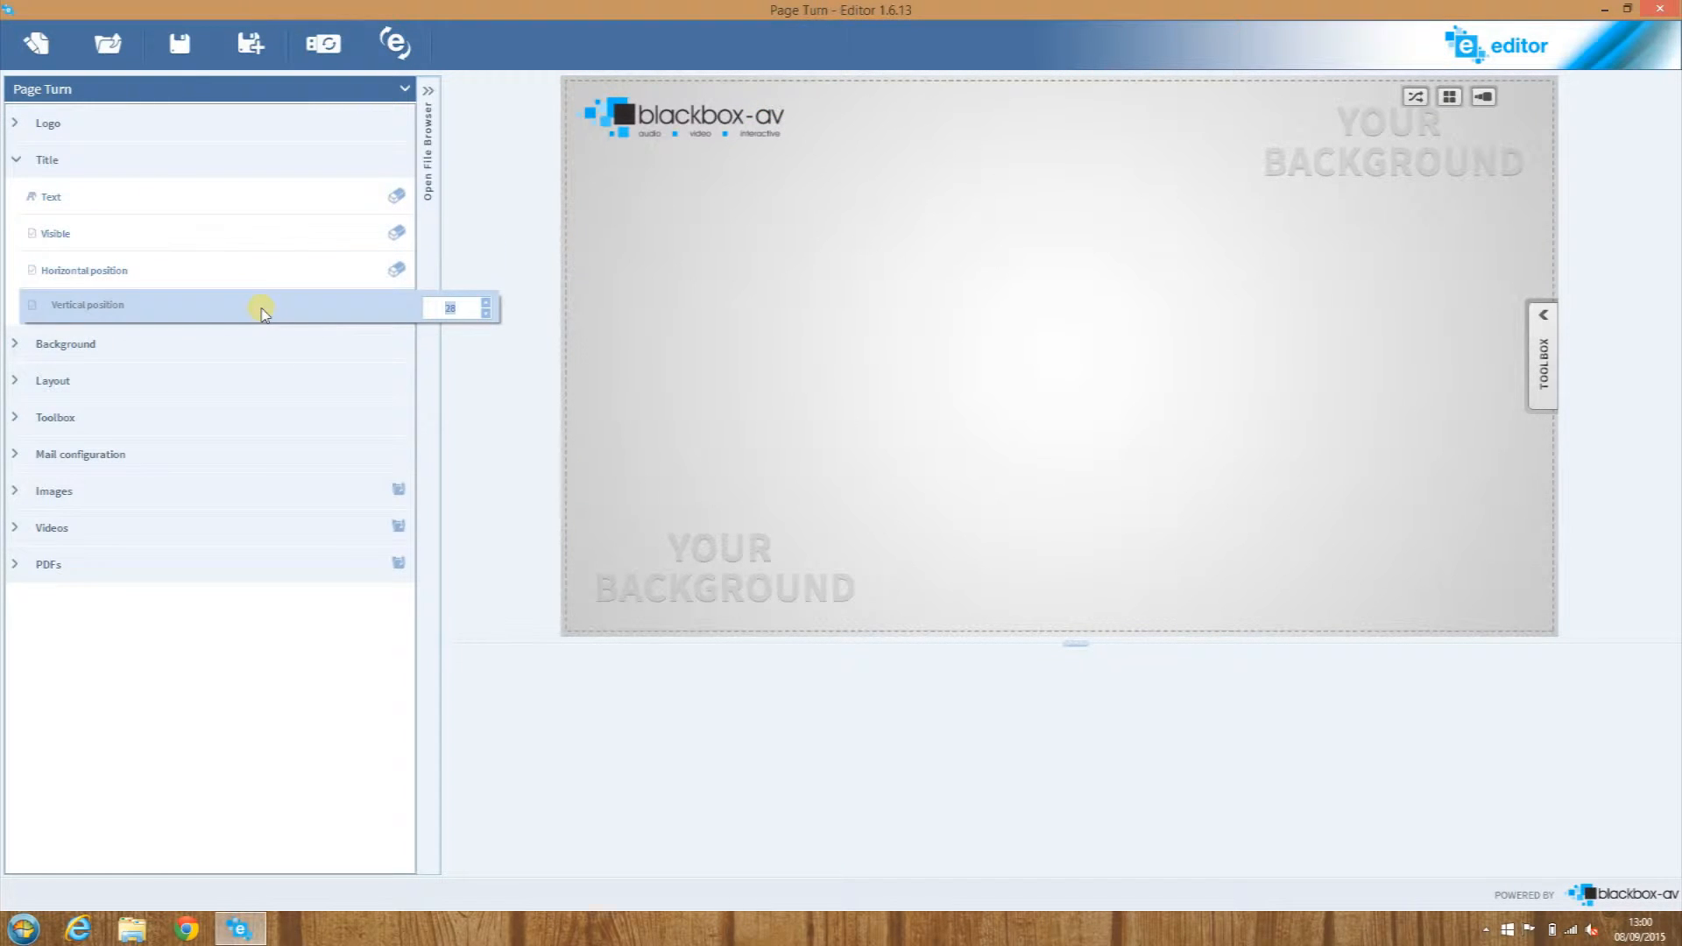
left_click(169, 167)
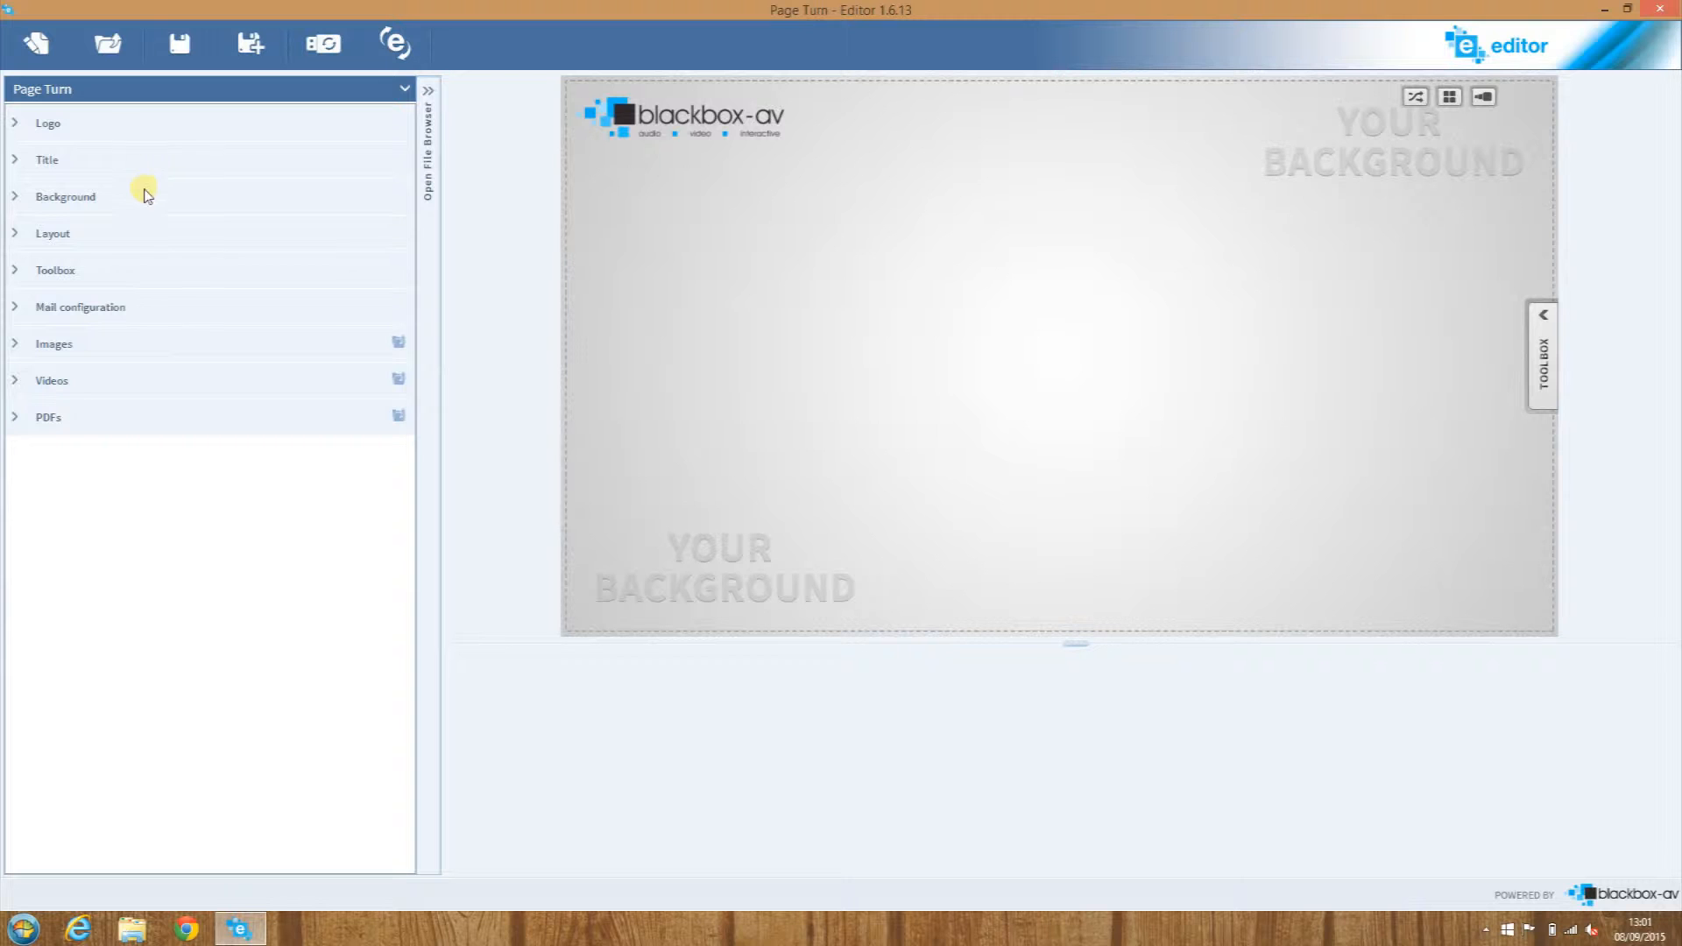
Replace the template's background with the Background image from the PageTurn folder on the Desktop
left_click(140, 199)
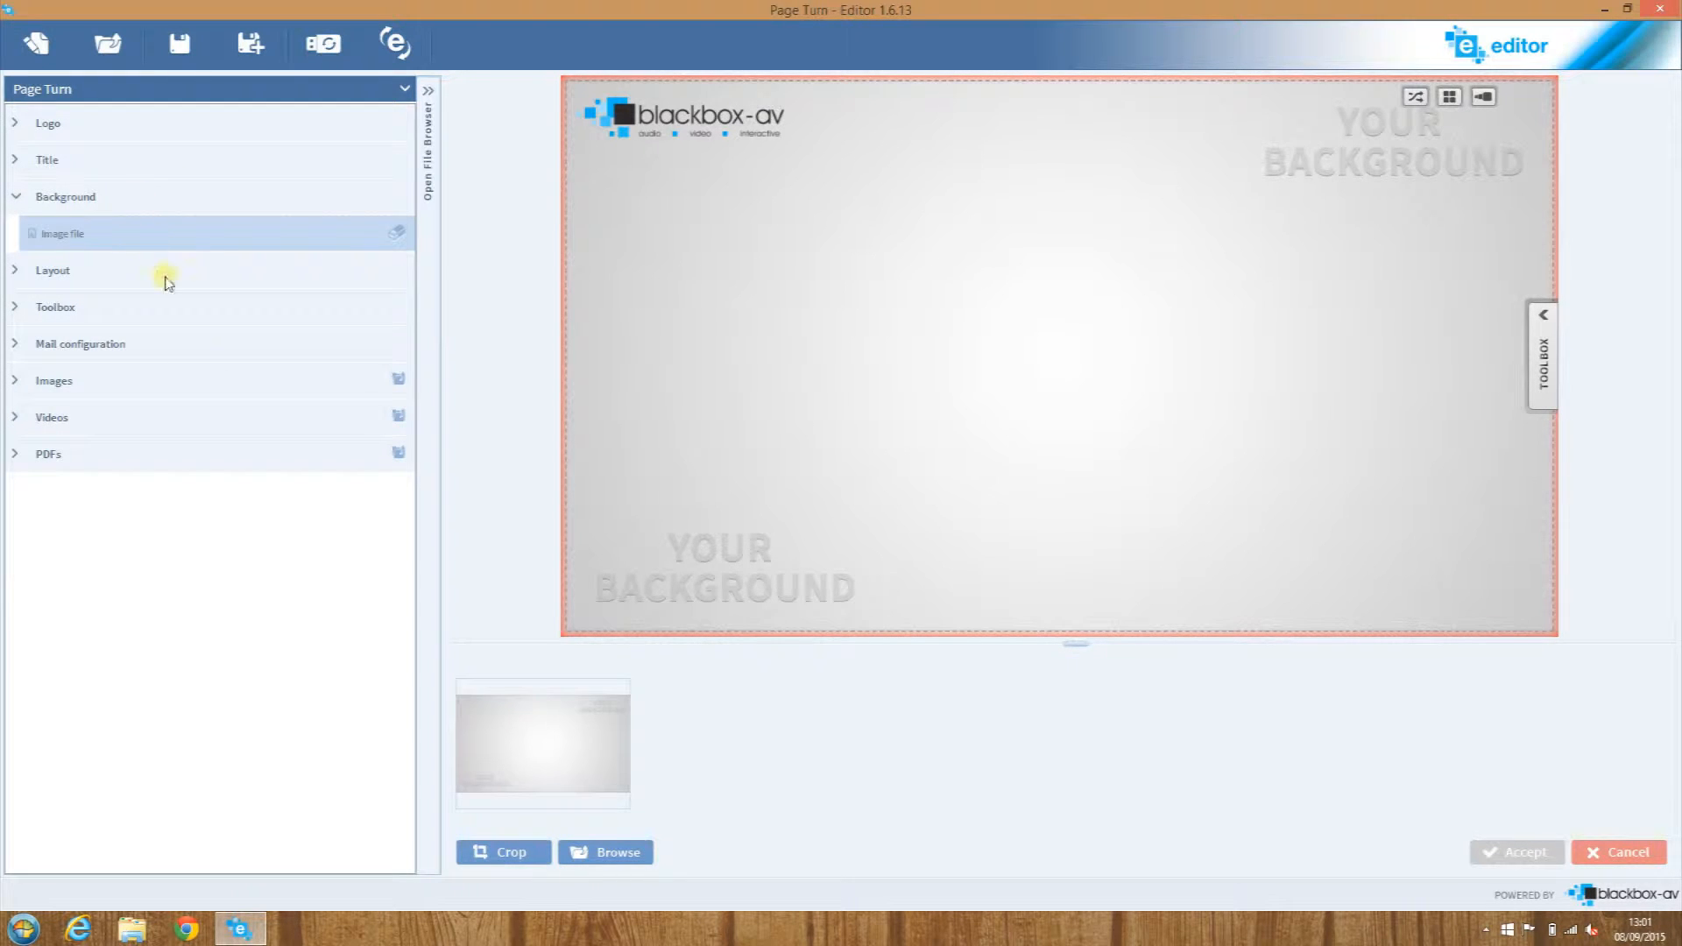
left_click(617, 854)
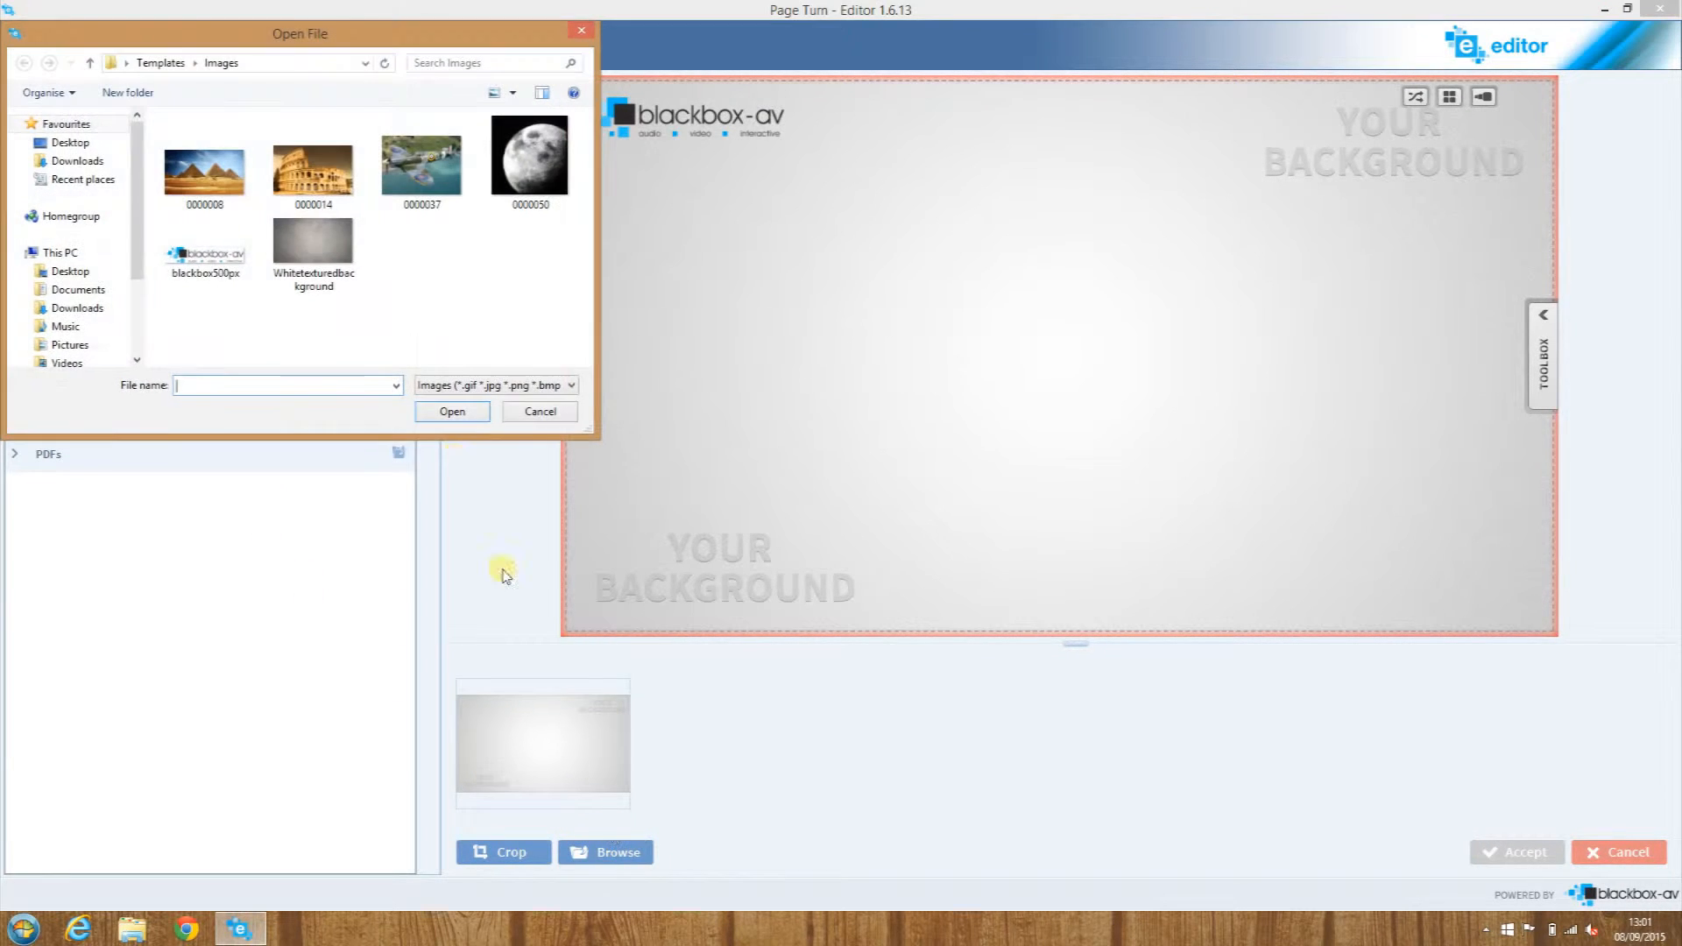
left_click(87, 143)
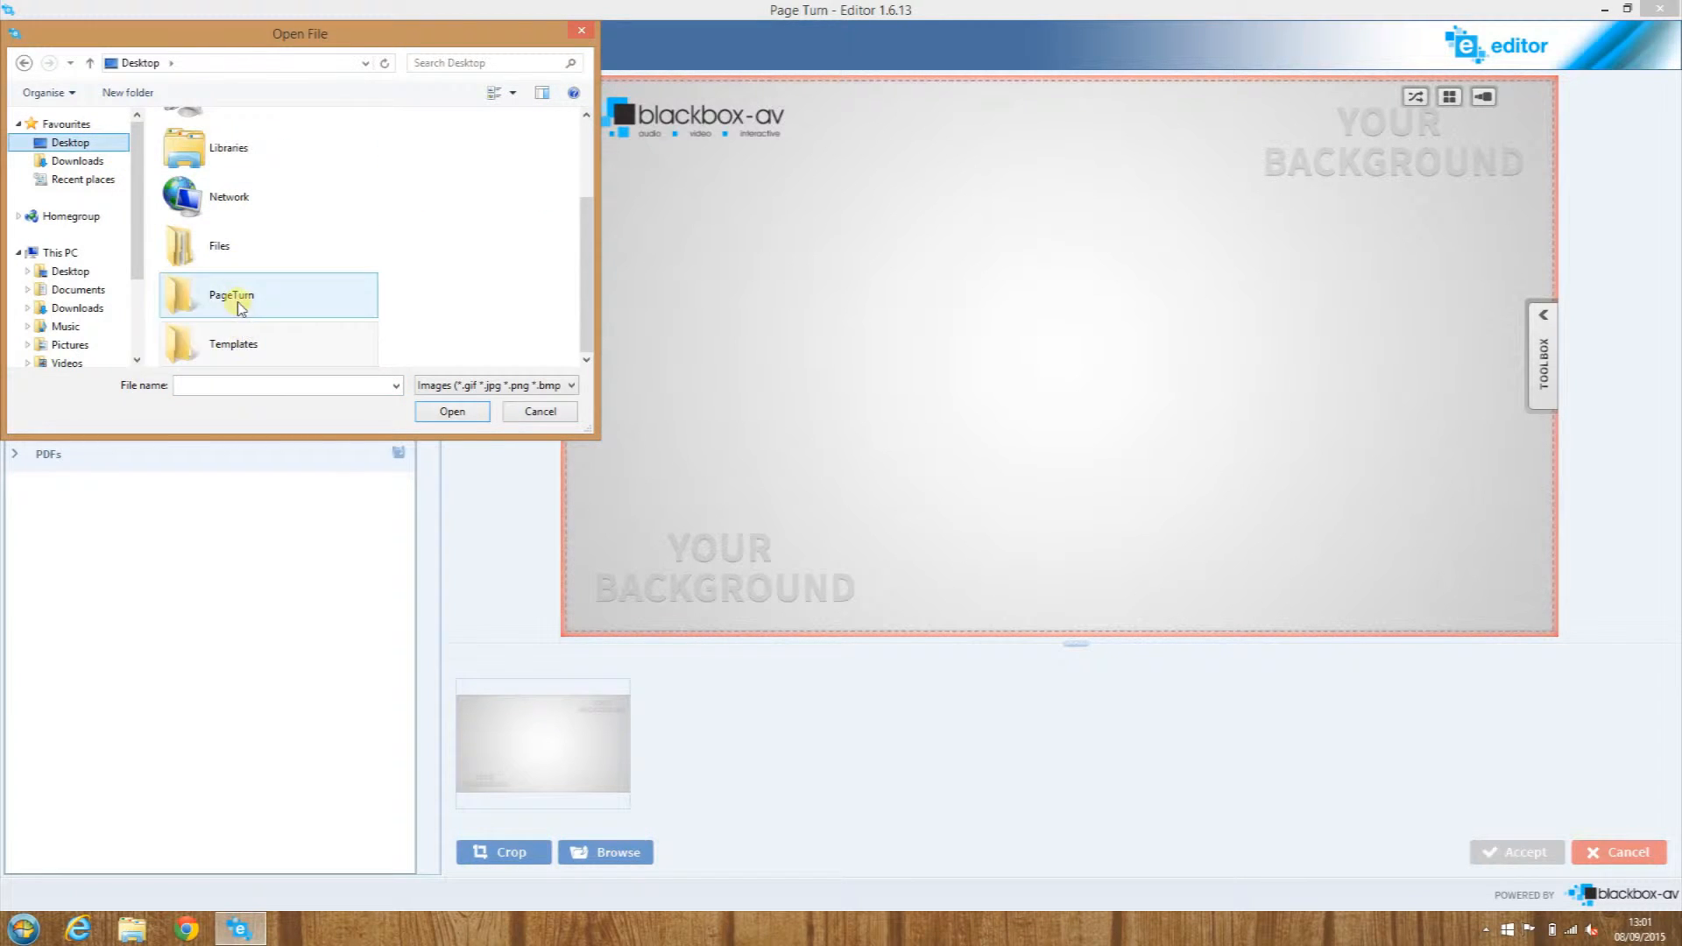
double_click(238, 308)
left_click(226, 207)
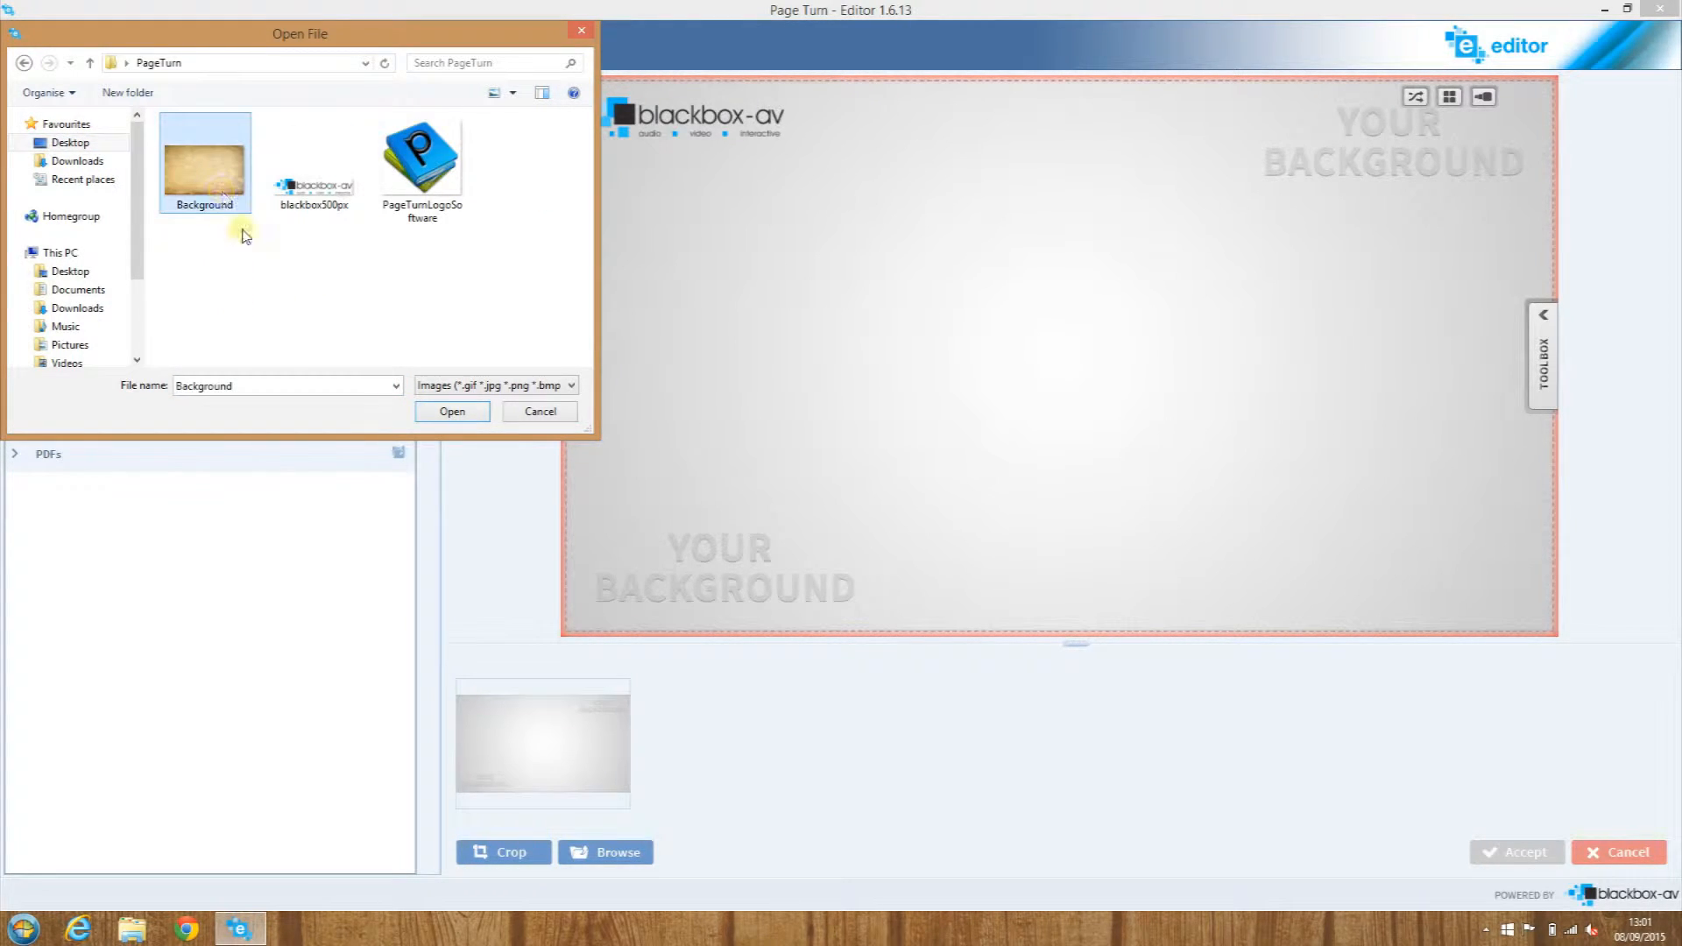
left_click(471, 414)
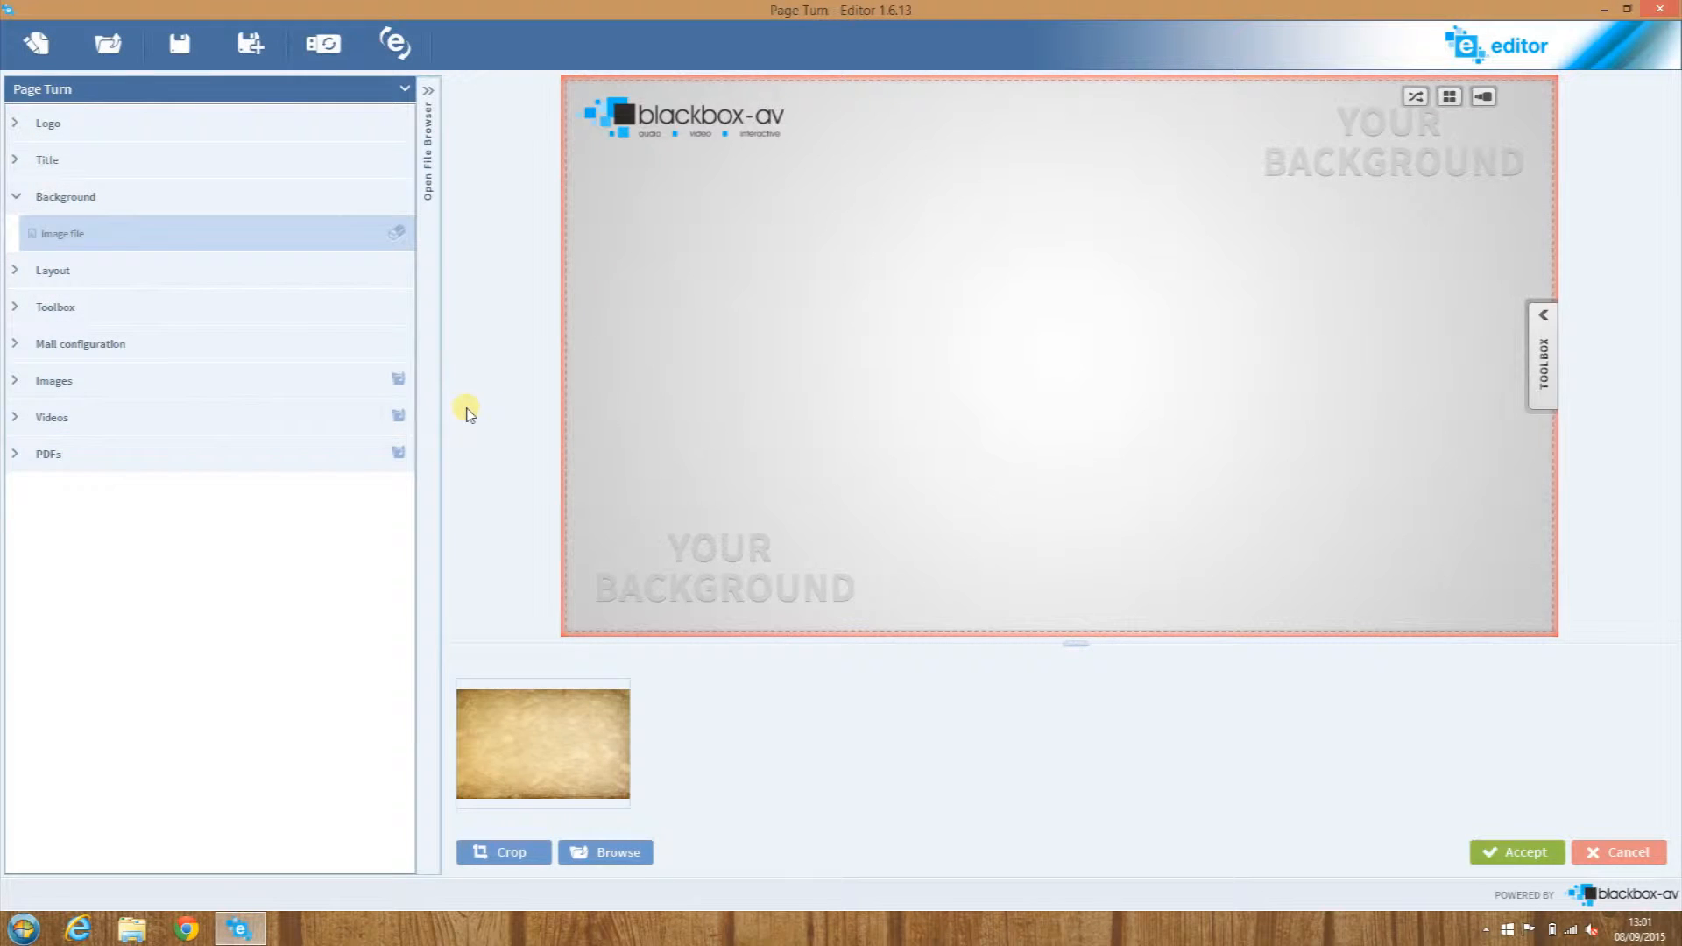
left_click(1500, 854)
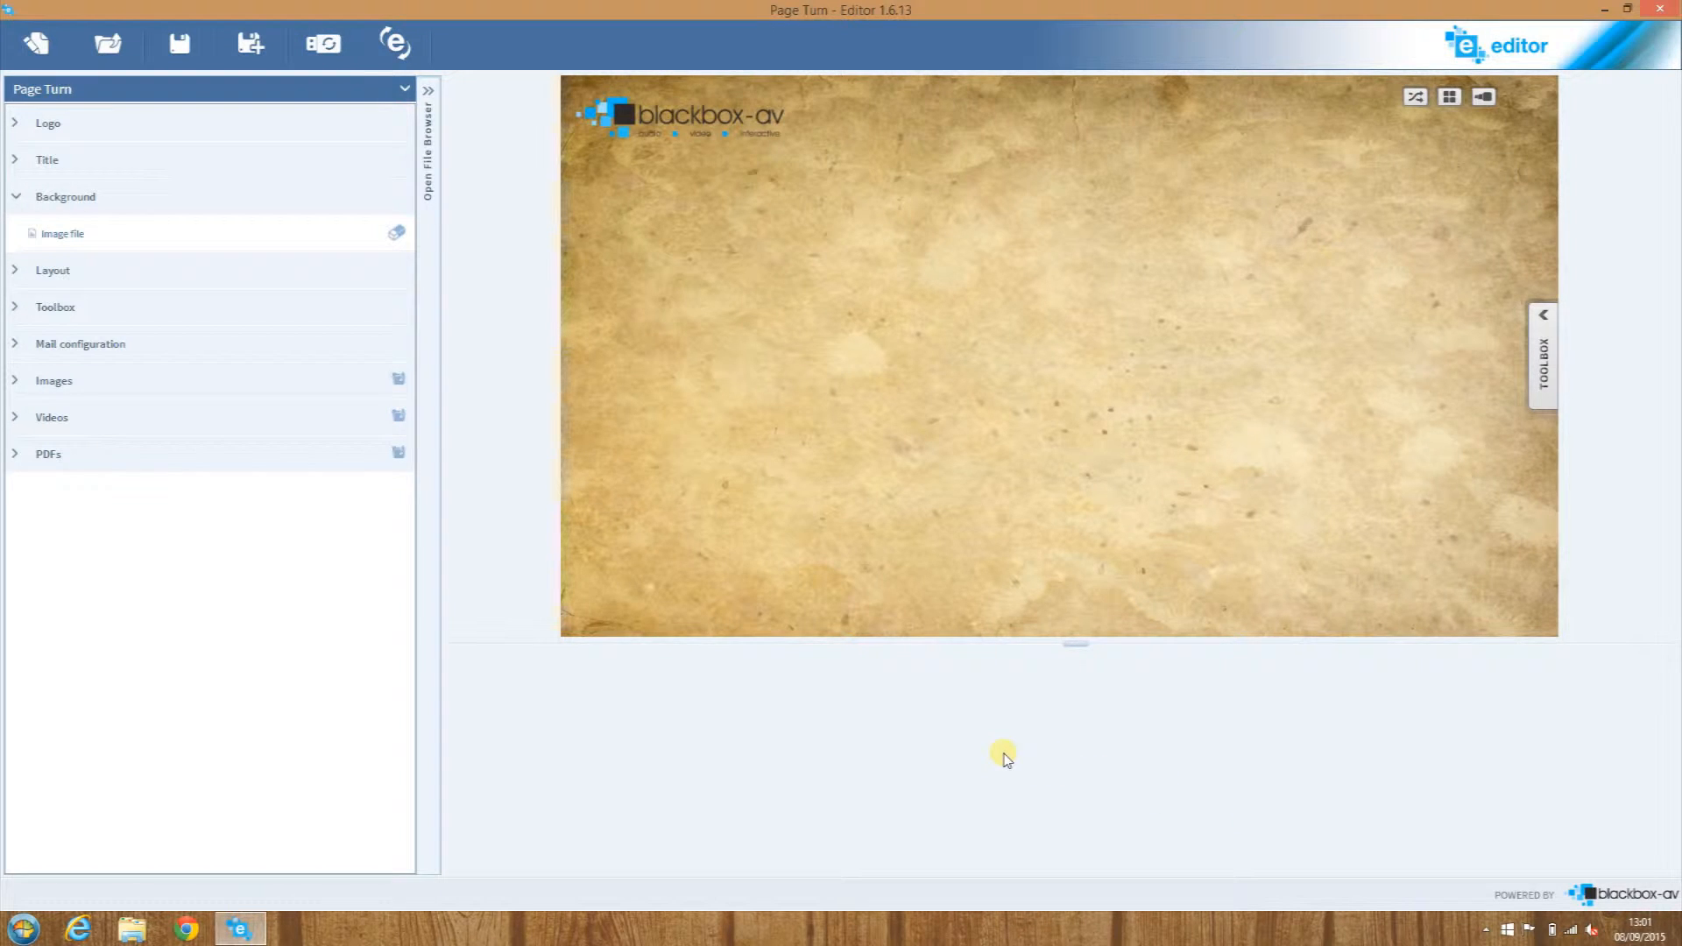
left_click(70, 197)
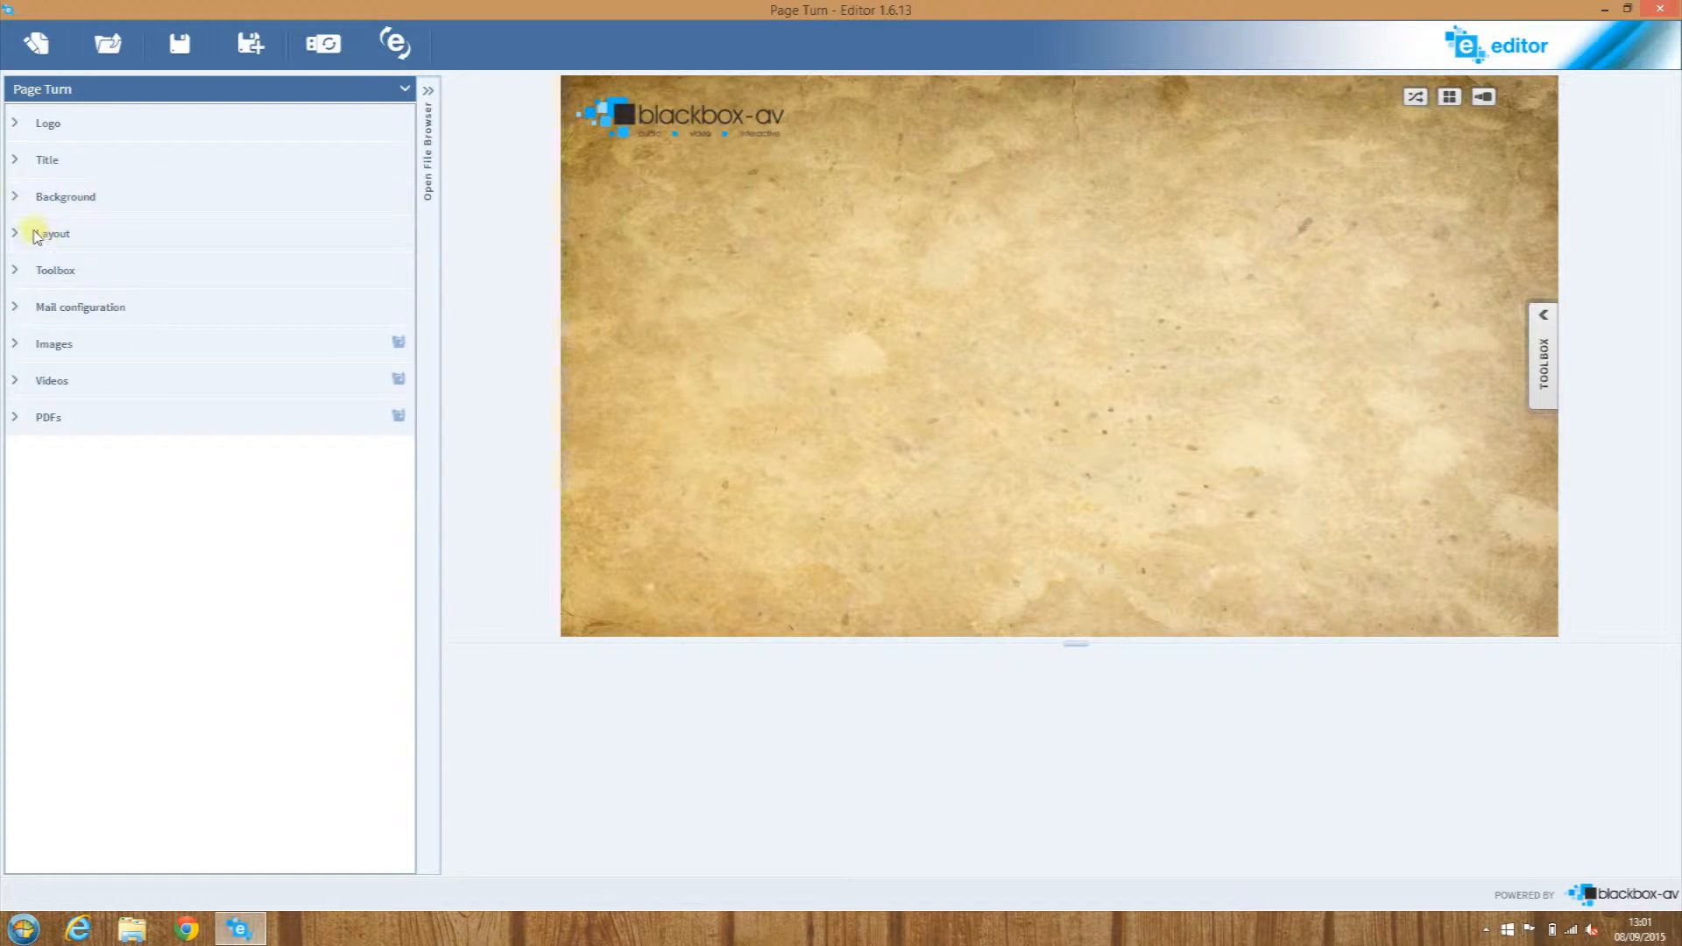
Examine the choices for the default layout and the setting that shows the layout options
left_click(15, 235)
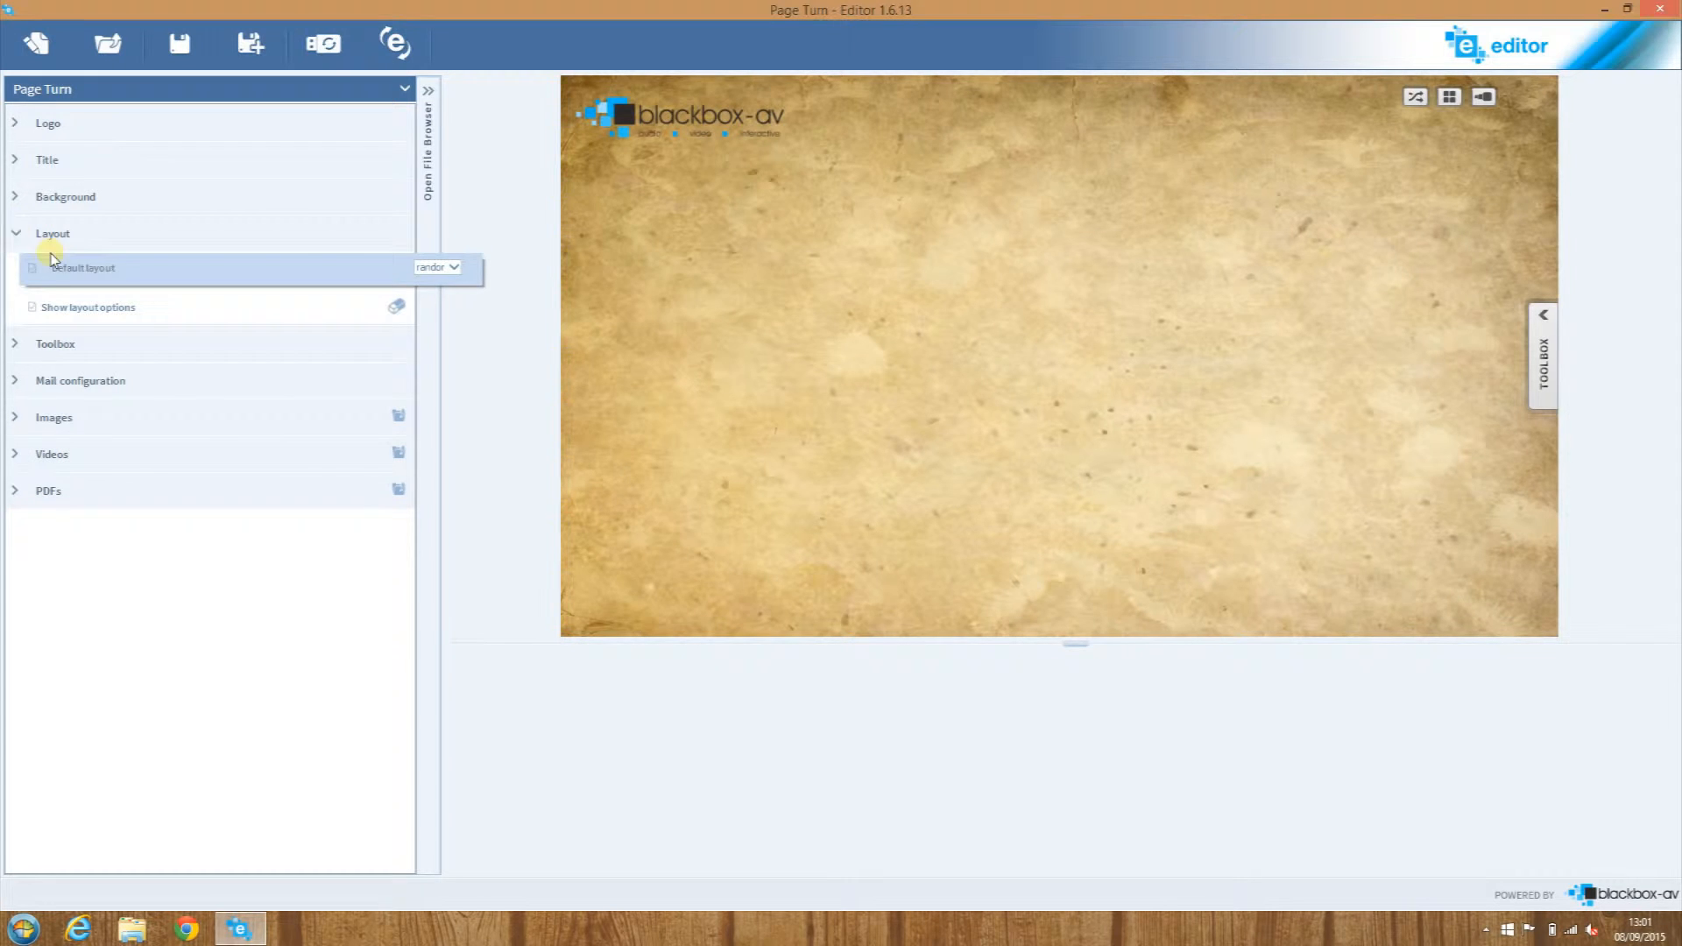
left_click(454, 267)
left_click(456, 270)
left_click(260, 305)
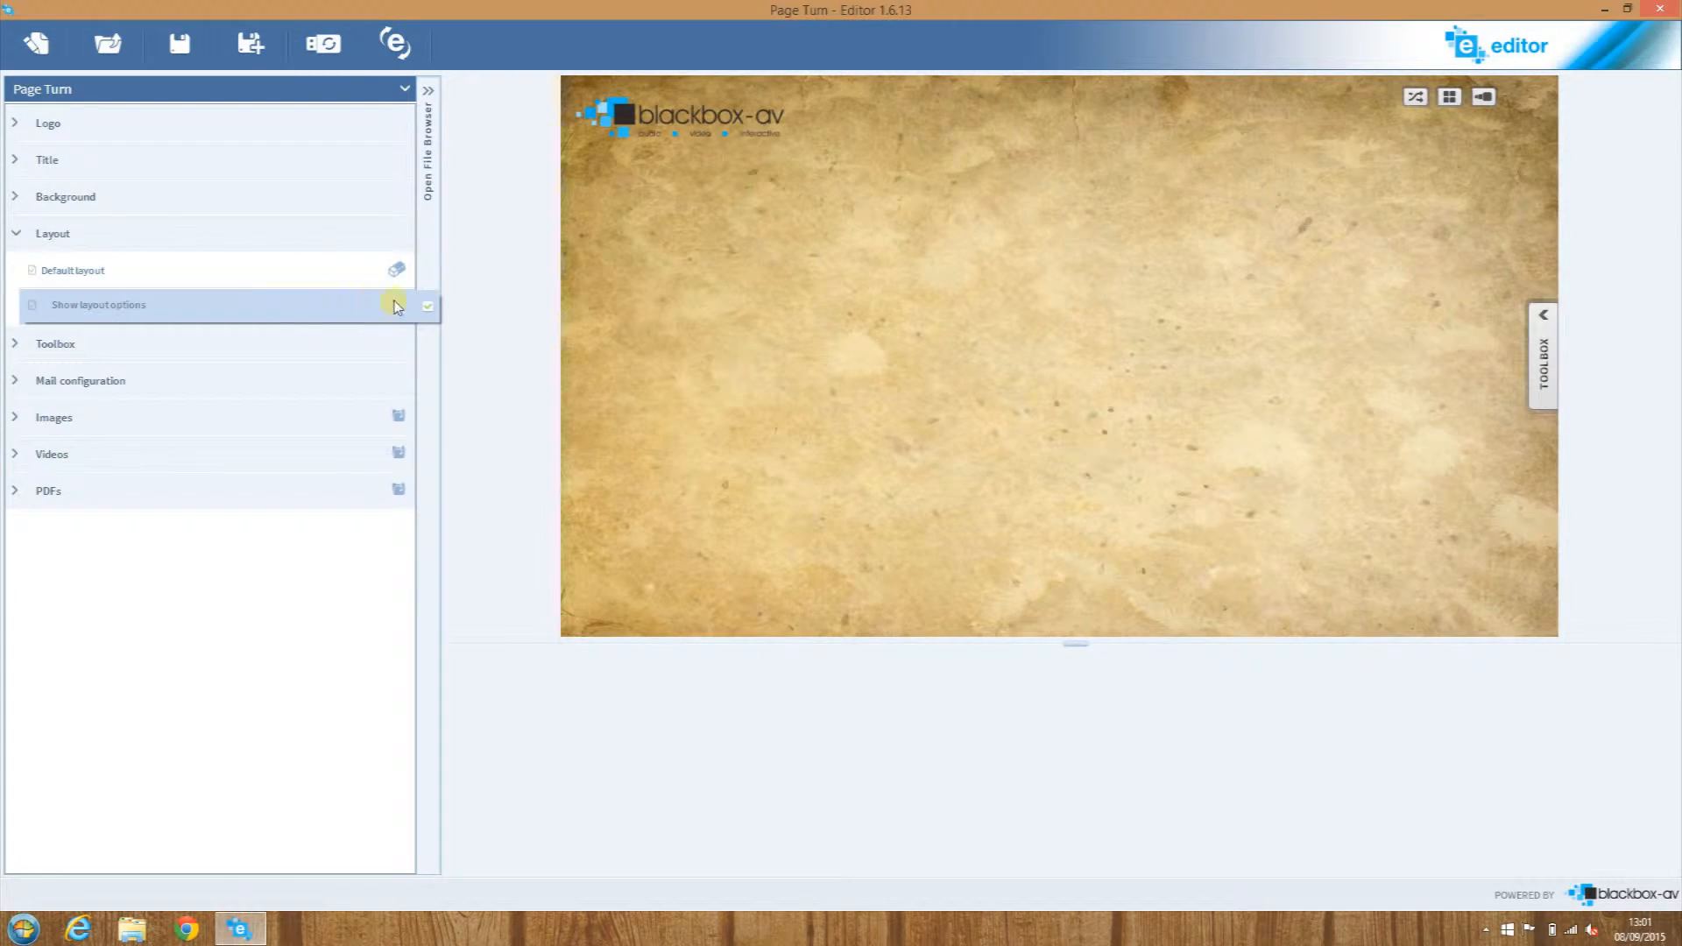
left_click(429, 308)
left_click(428, 308)
left_click(16, 234)
Examine the toolbox's visibility and alignment settings and the mail configuration fields
left_click(17, 272)
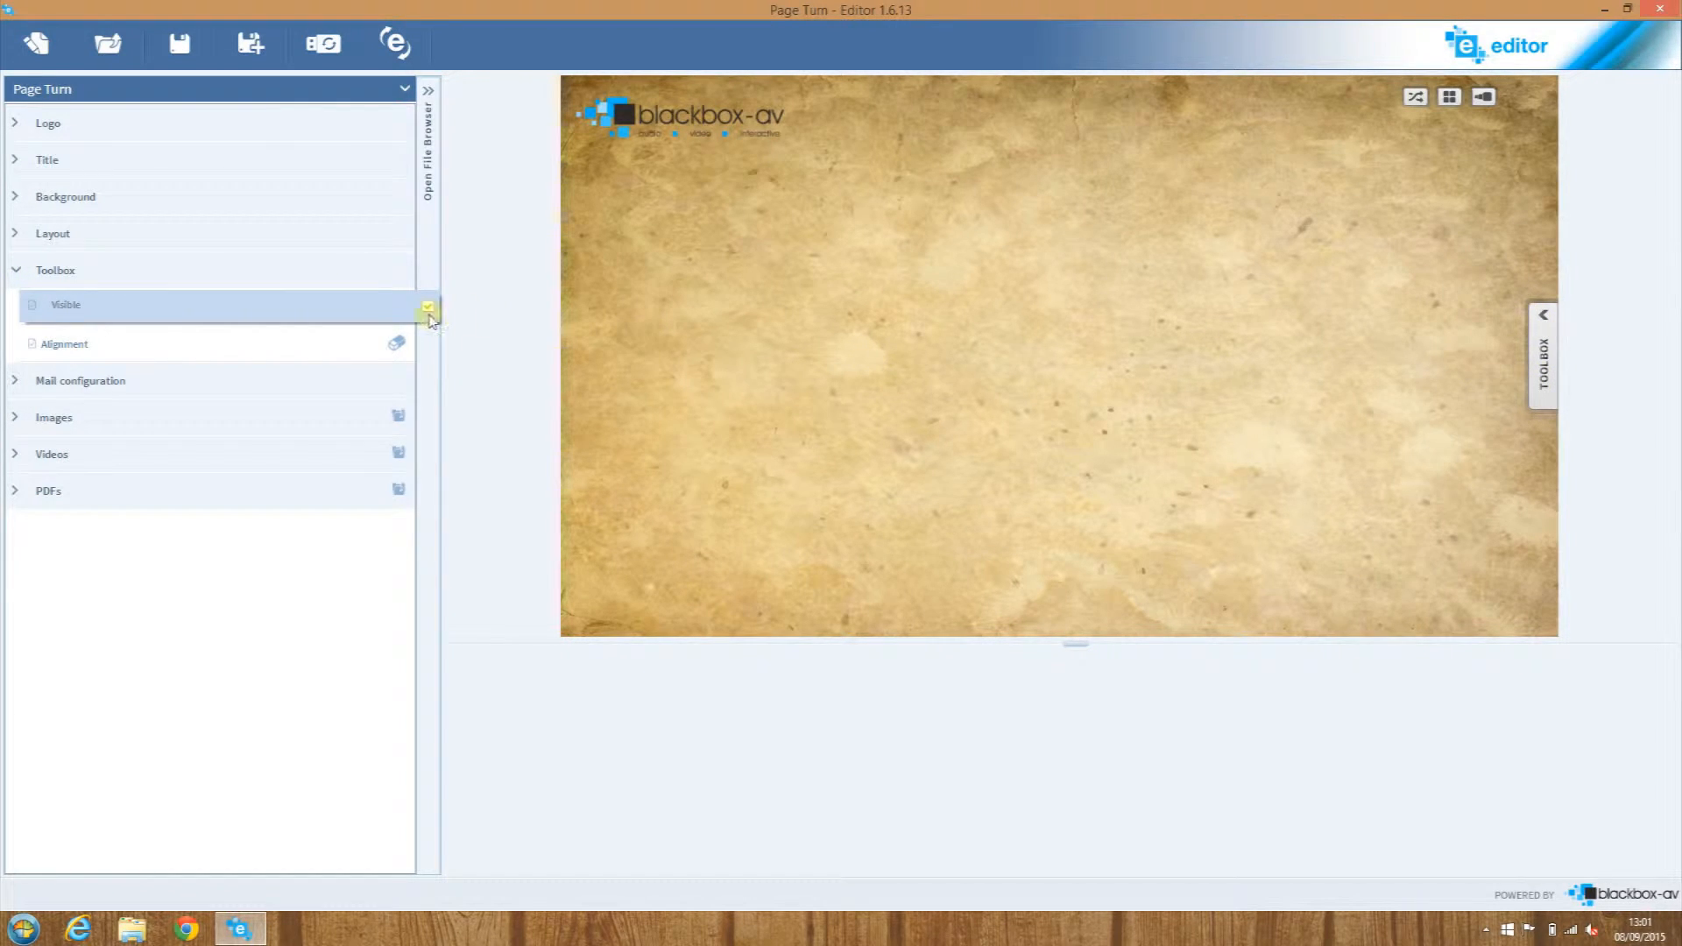
left_click(386, 341)
left_click(435, 341)
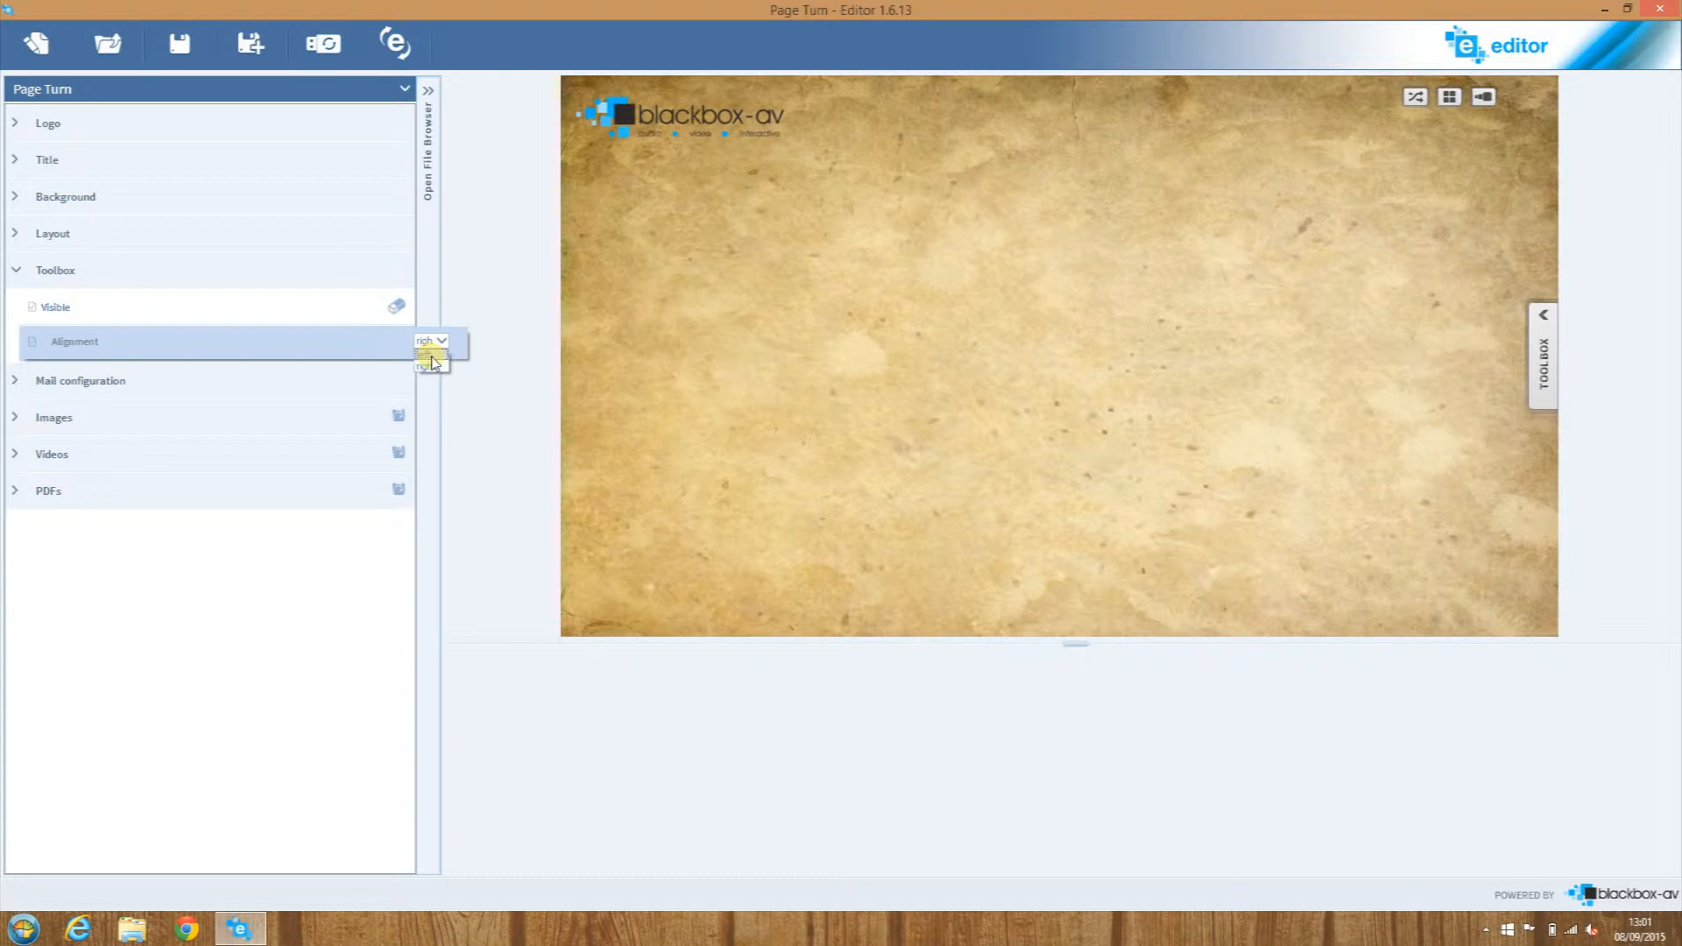
left_click(439, 343)
left_click(365, 312)
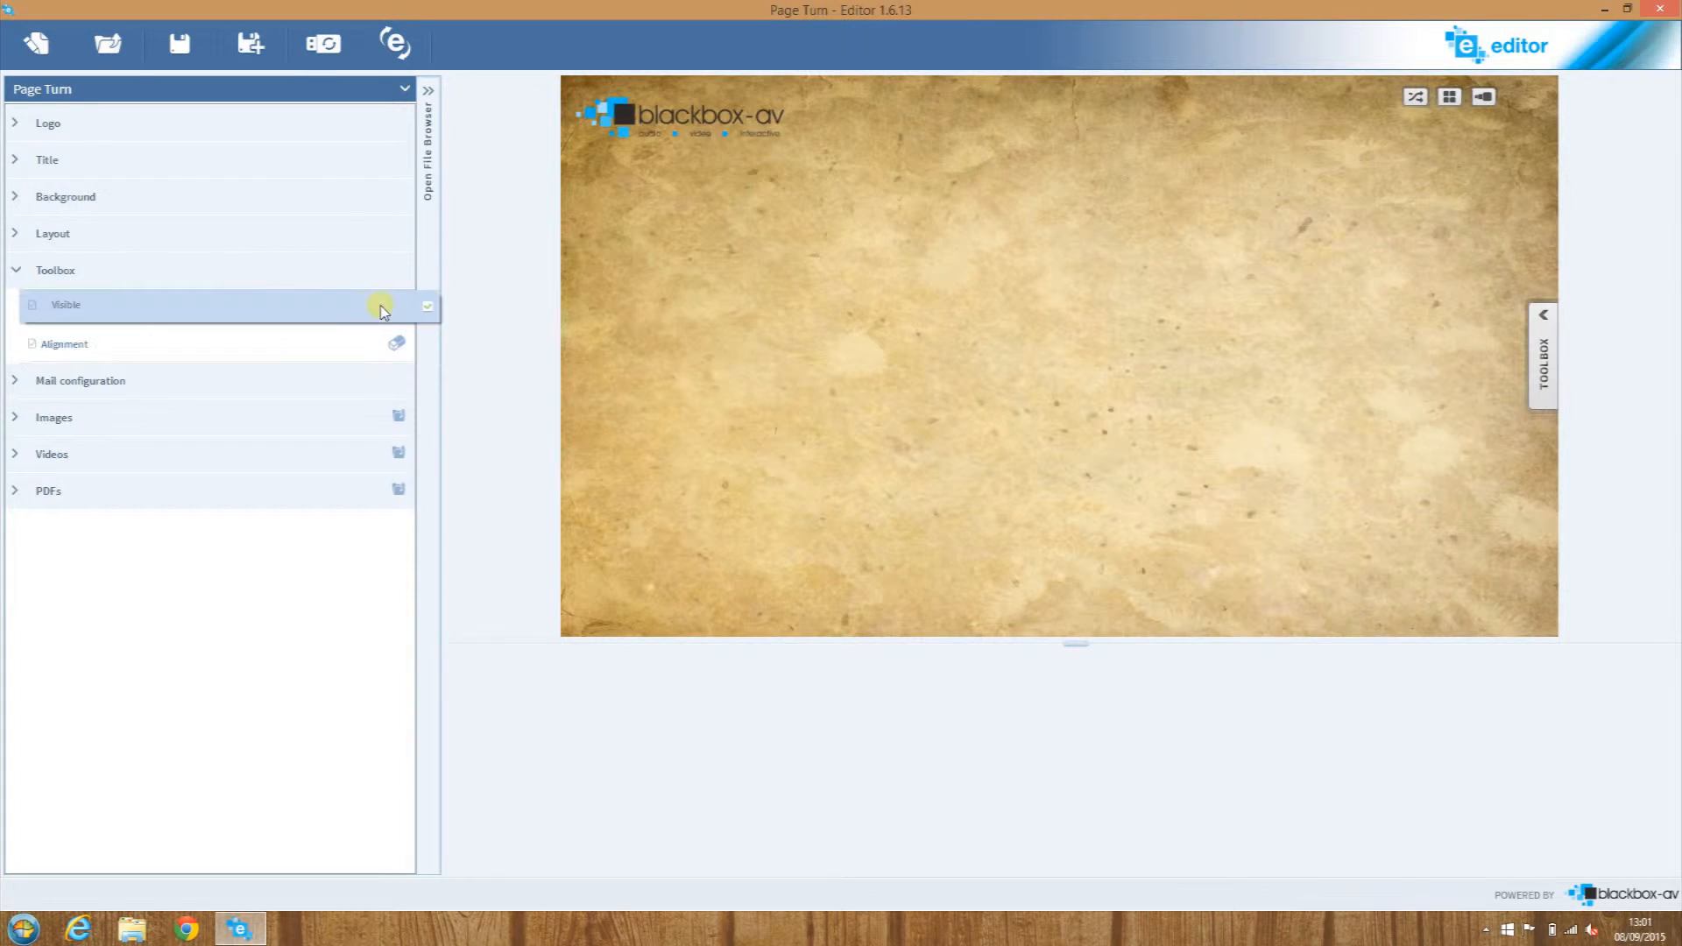
left_click(353, 278)
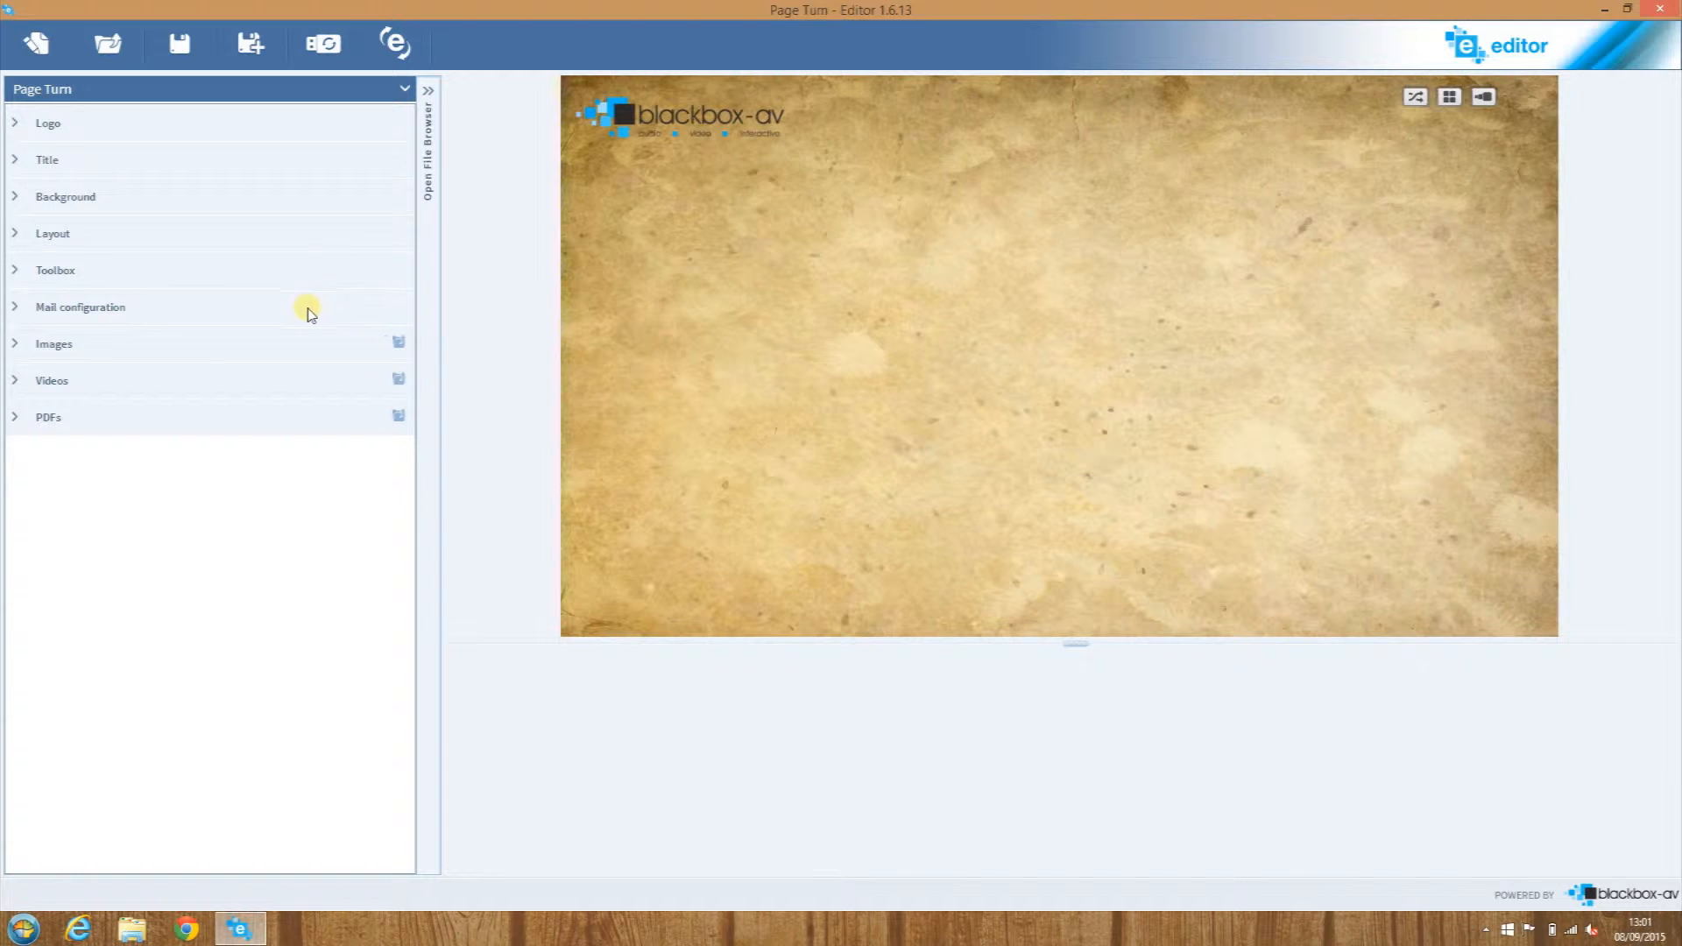
left_click(17, 308)
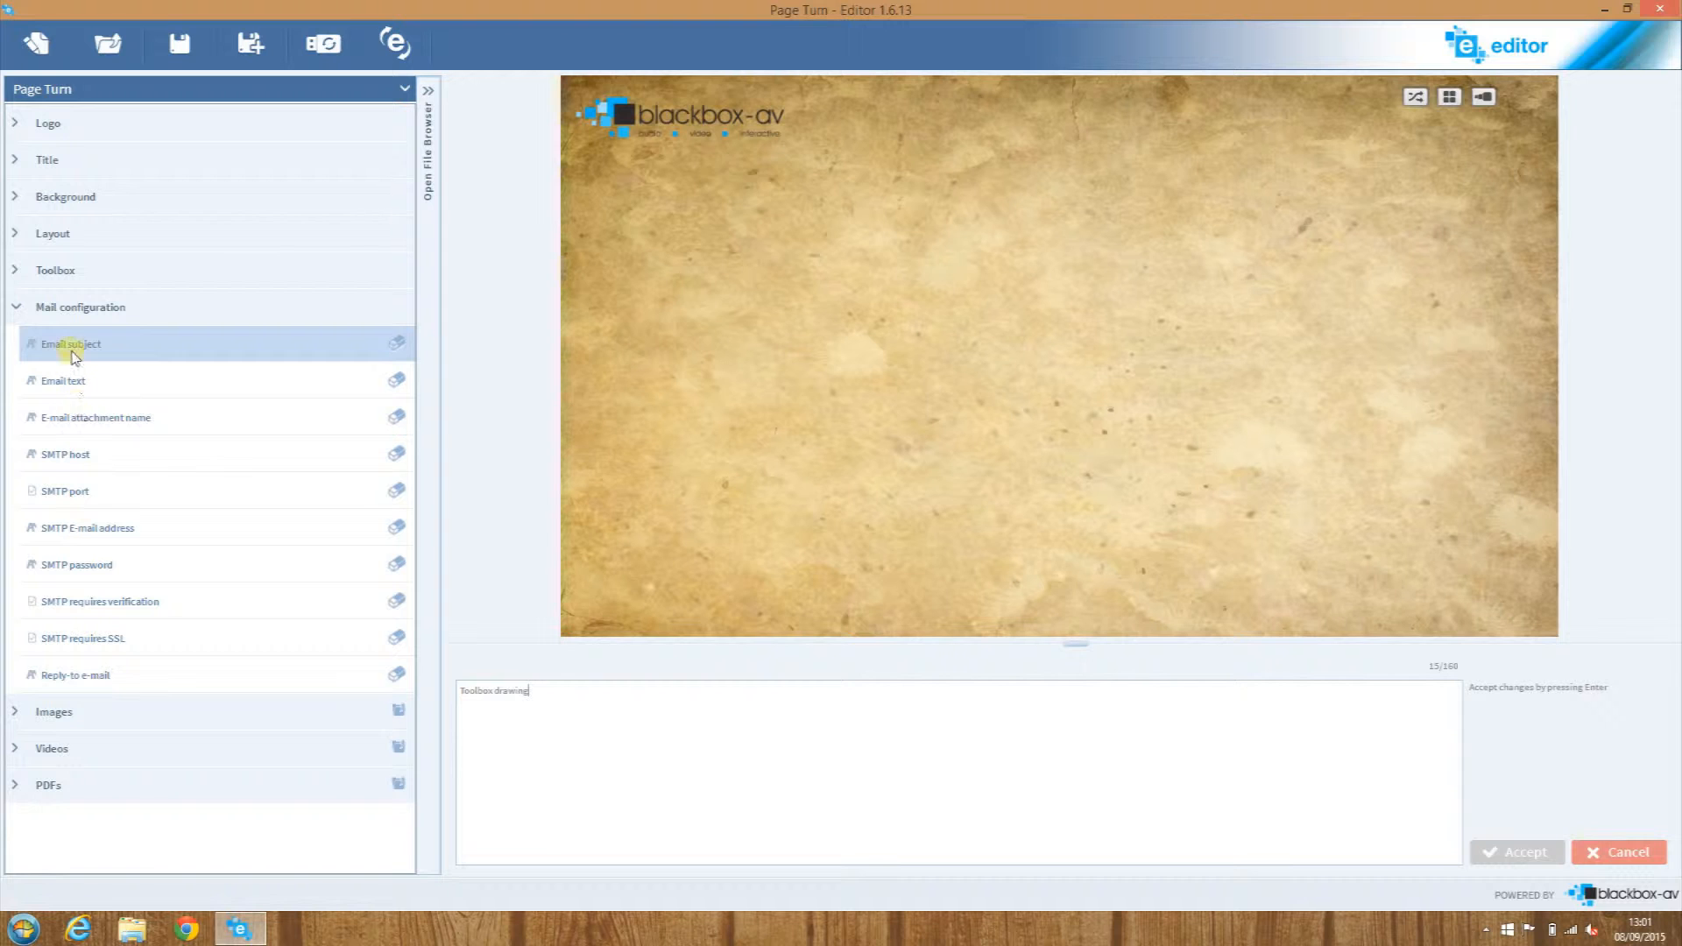
left_click(17, 308)
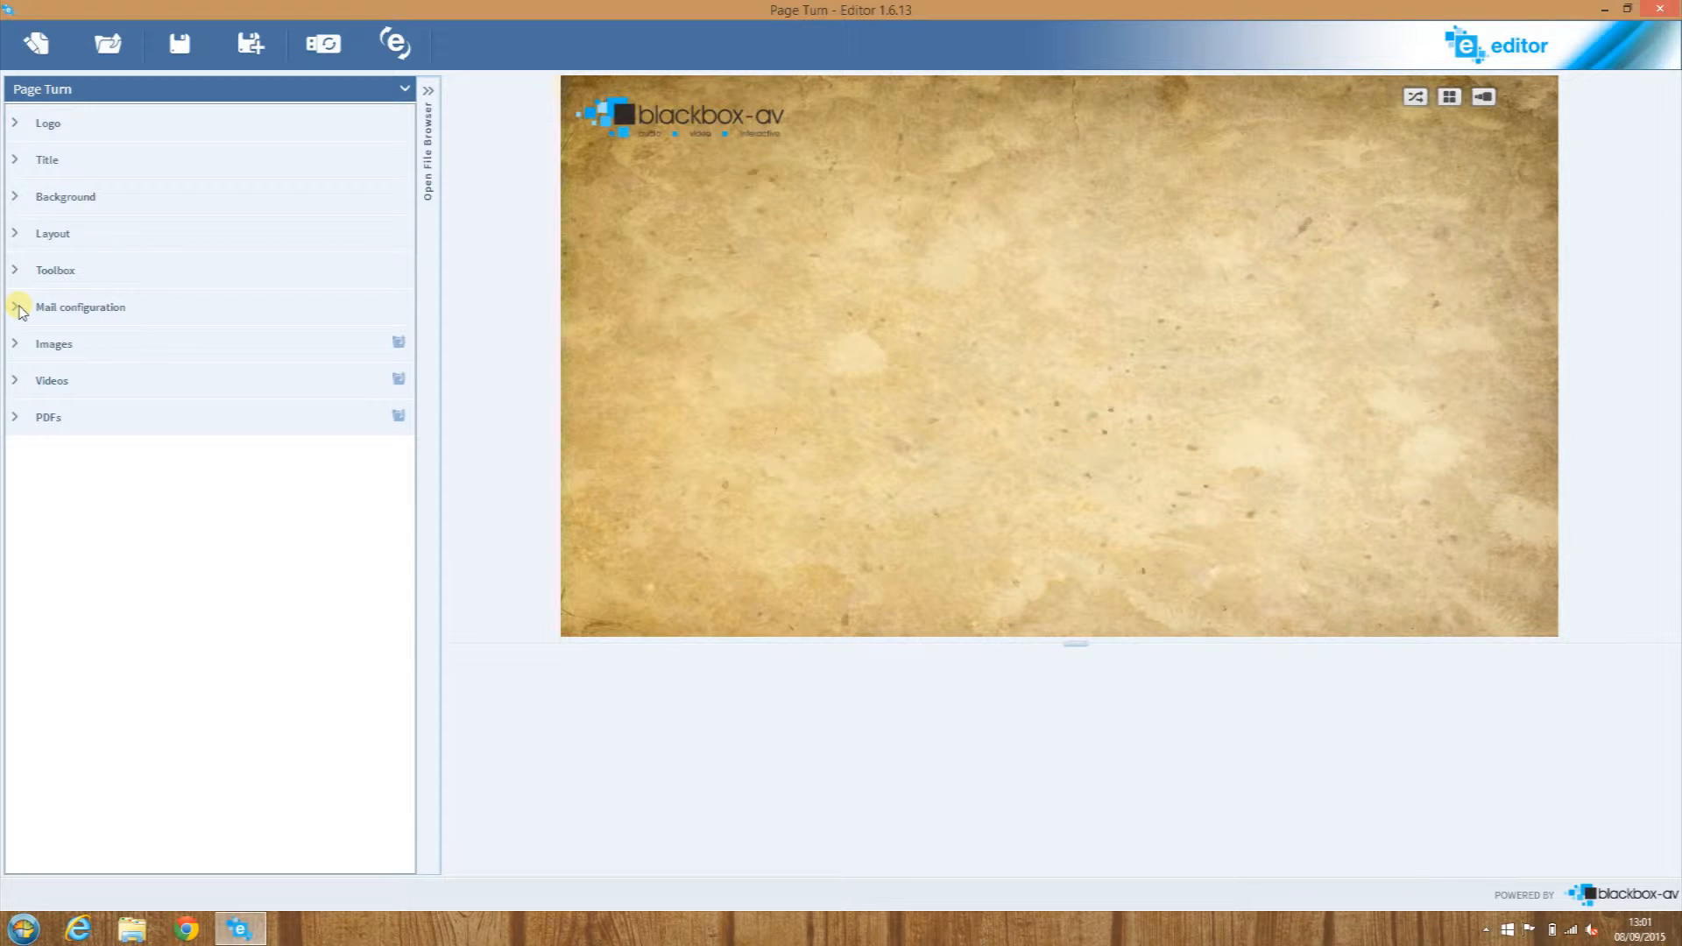
Examine the template's Images and Videos sections, including the maximum count of playing movies
left_click(18, 345)
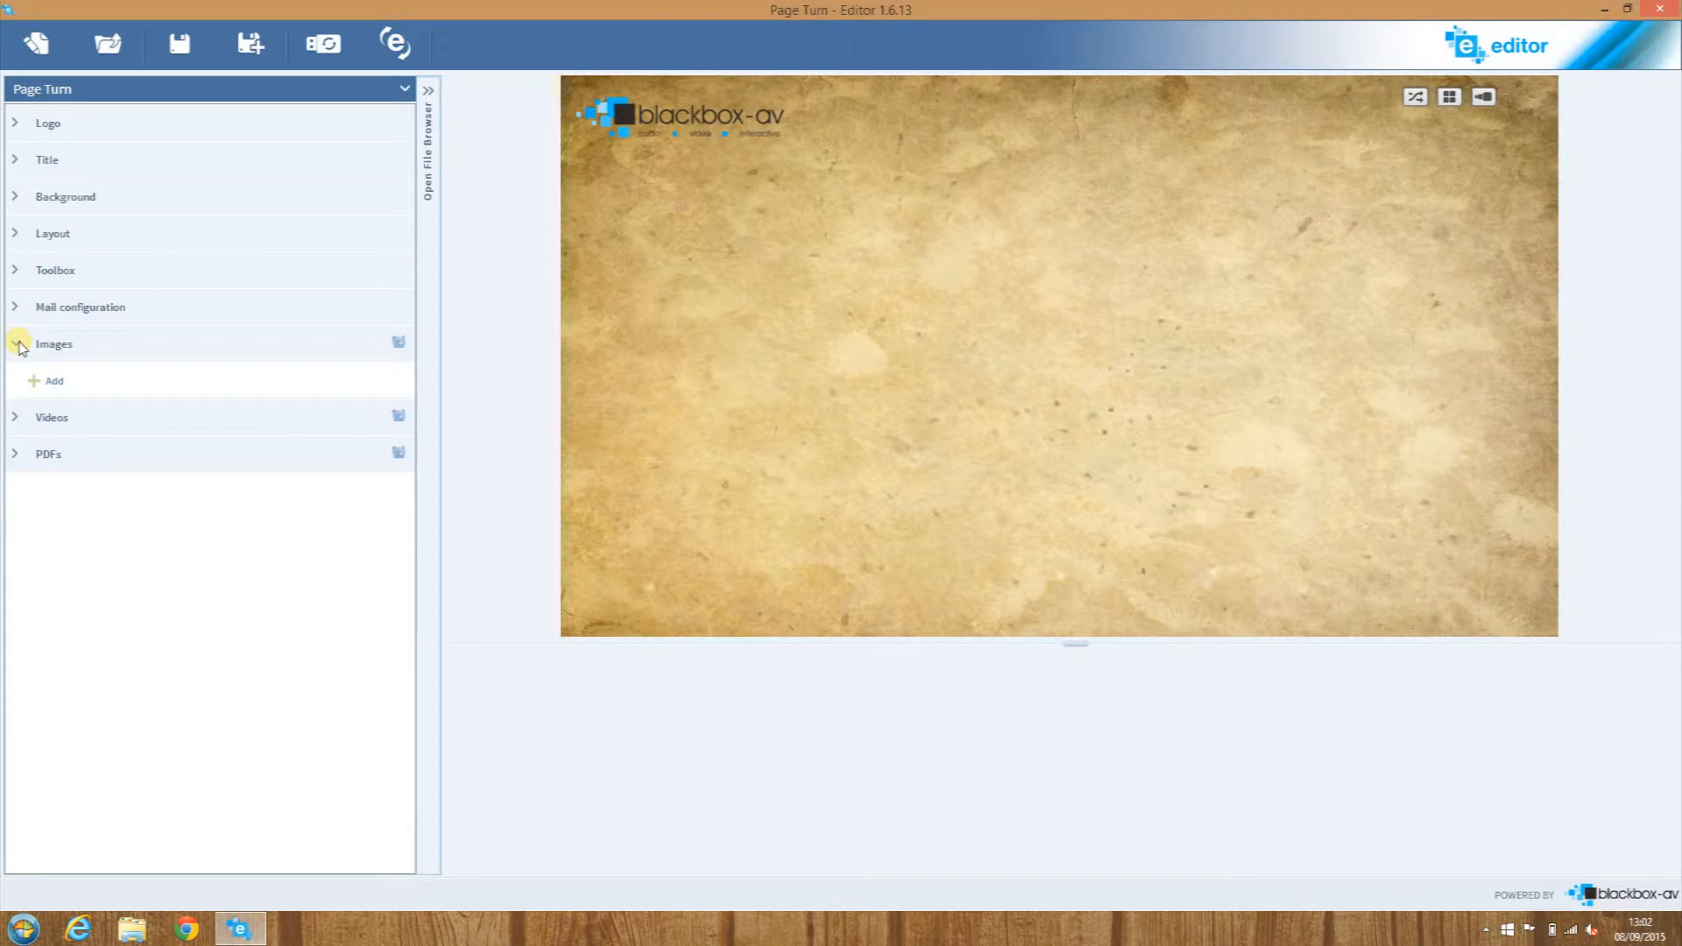
left_click(17, 345)
left_click(18, 381)
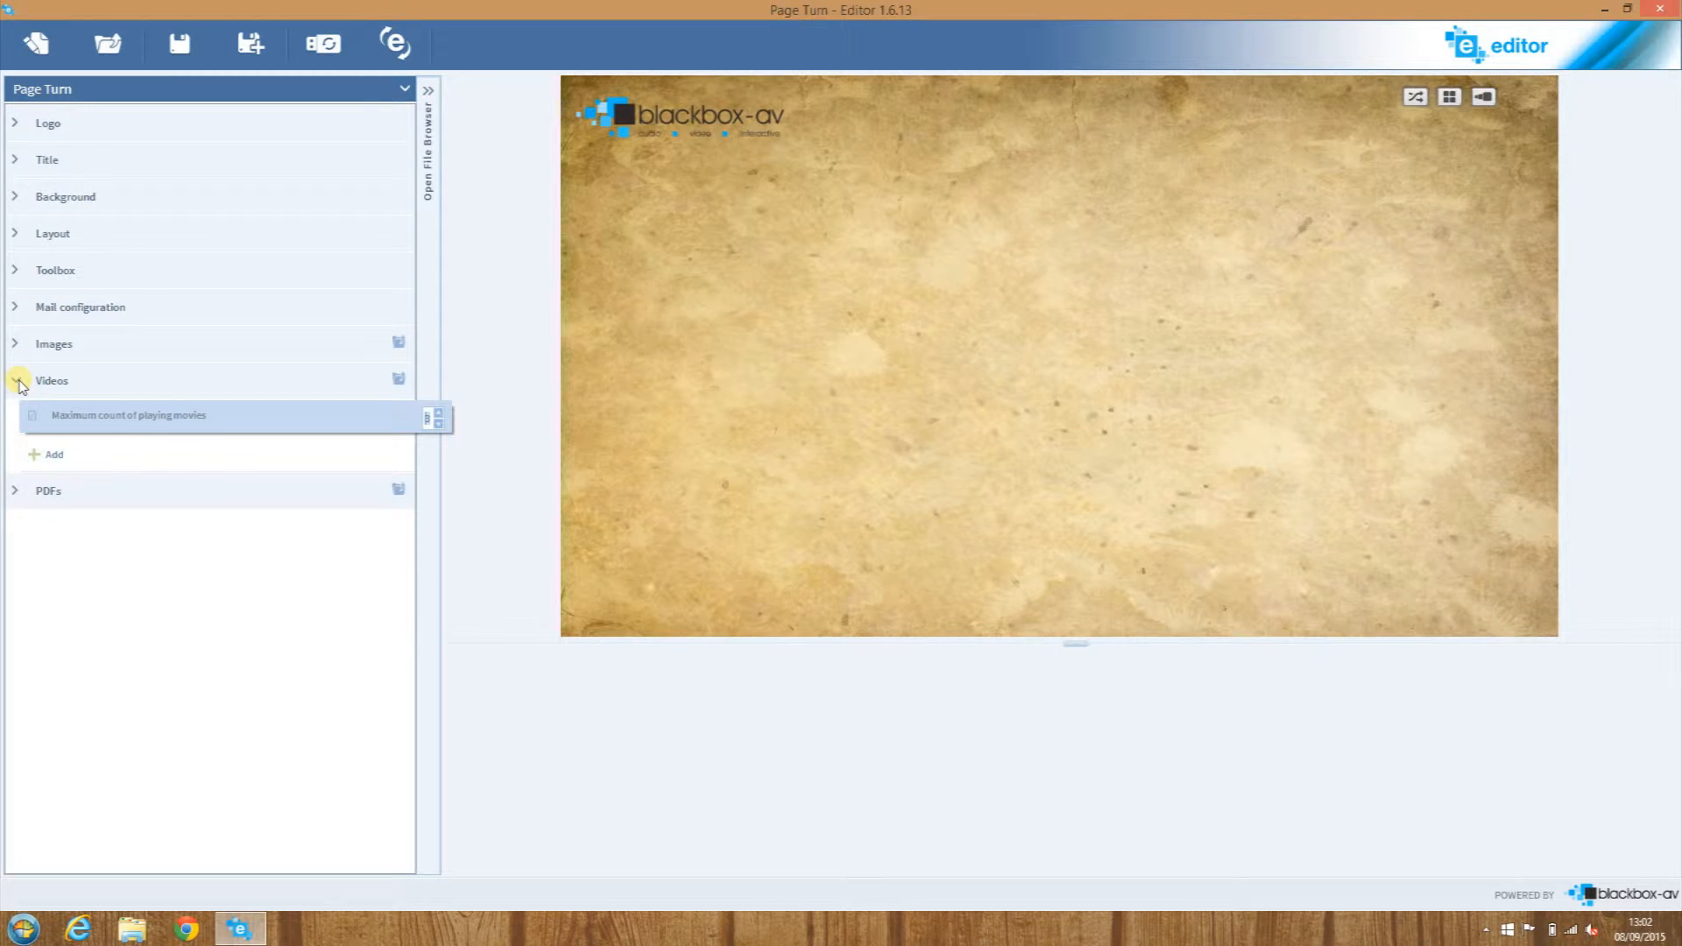
left_click(18, 381)
Add the Diet of the Sick, Modern Cookery and Tewnty Lessons In Domestic Science PDFs from the Desktop's PageTurn folder to the template's PDFs
left_click(19, 420)
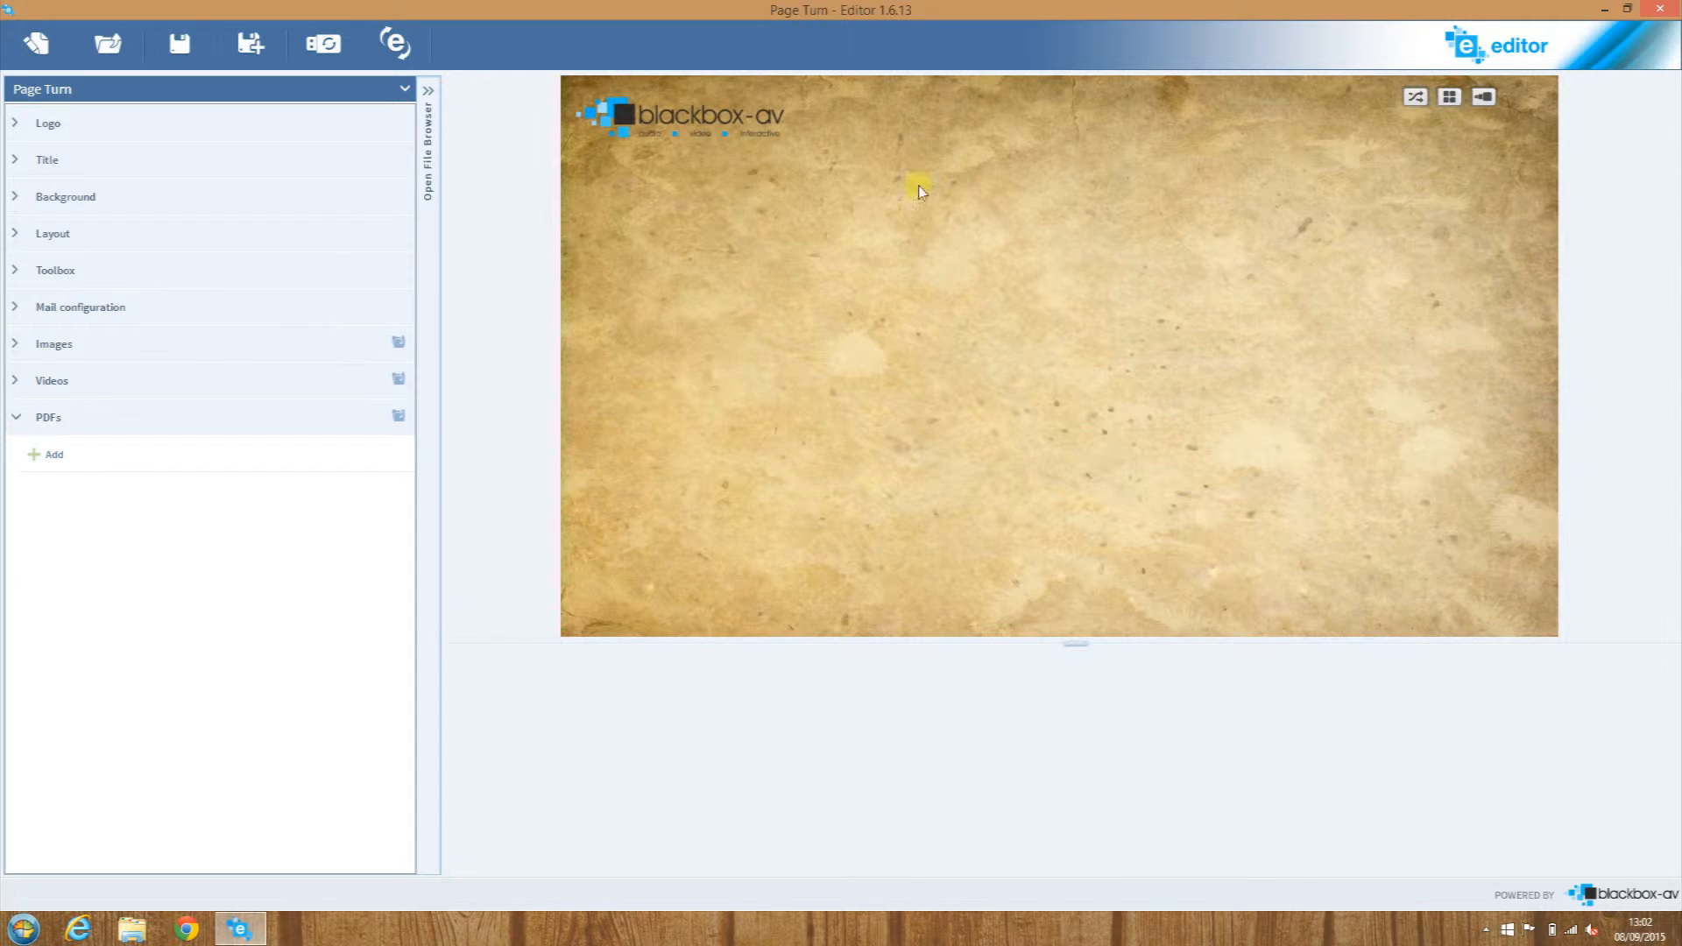
left_click(1606, 9)
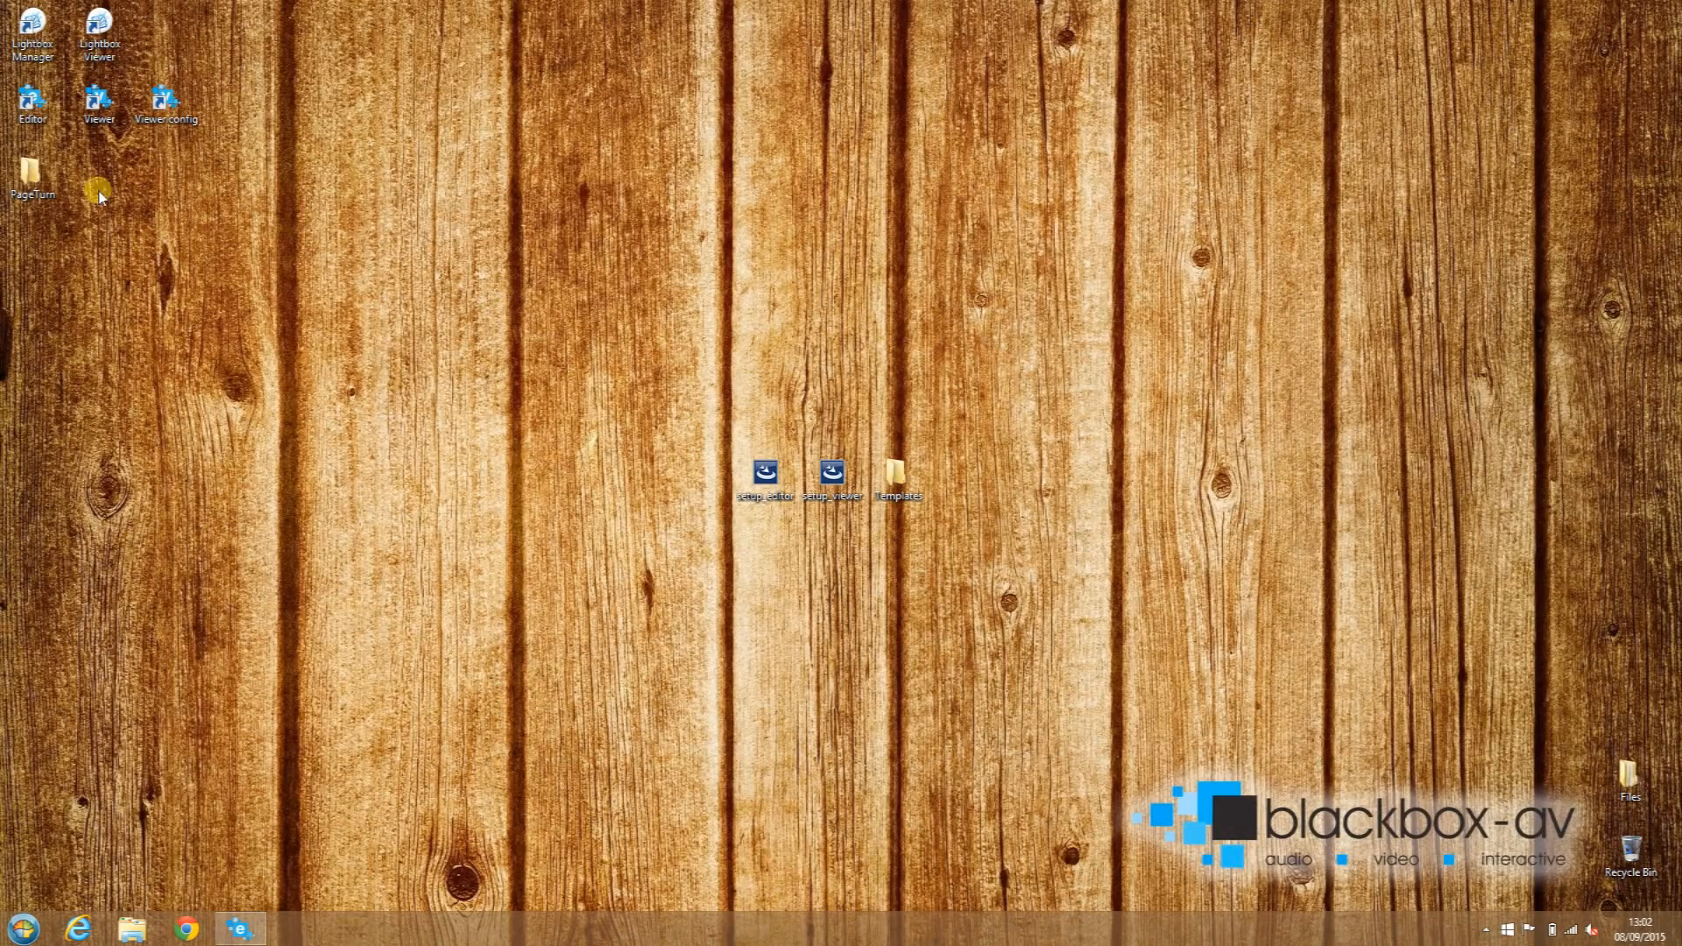
double_click(35, 180)
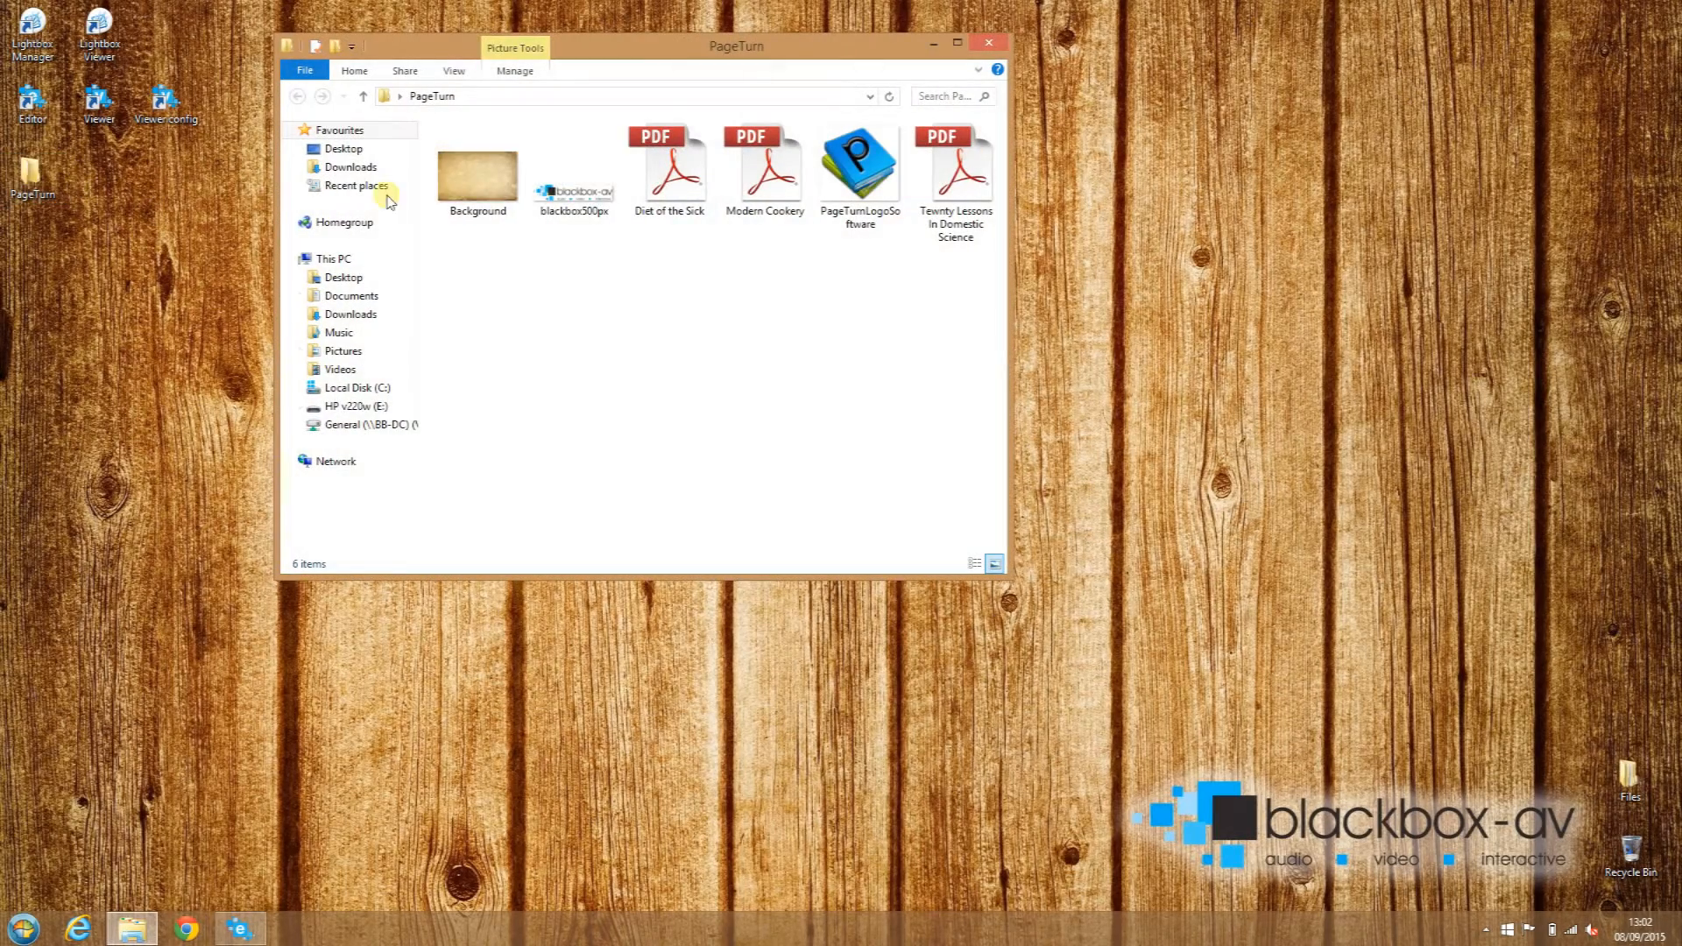
left_click(666, 208)
left_click(759, 199, "ctrl")
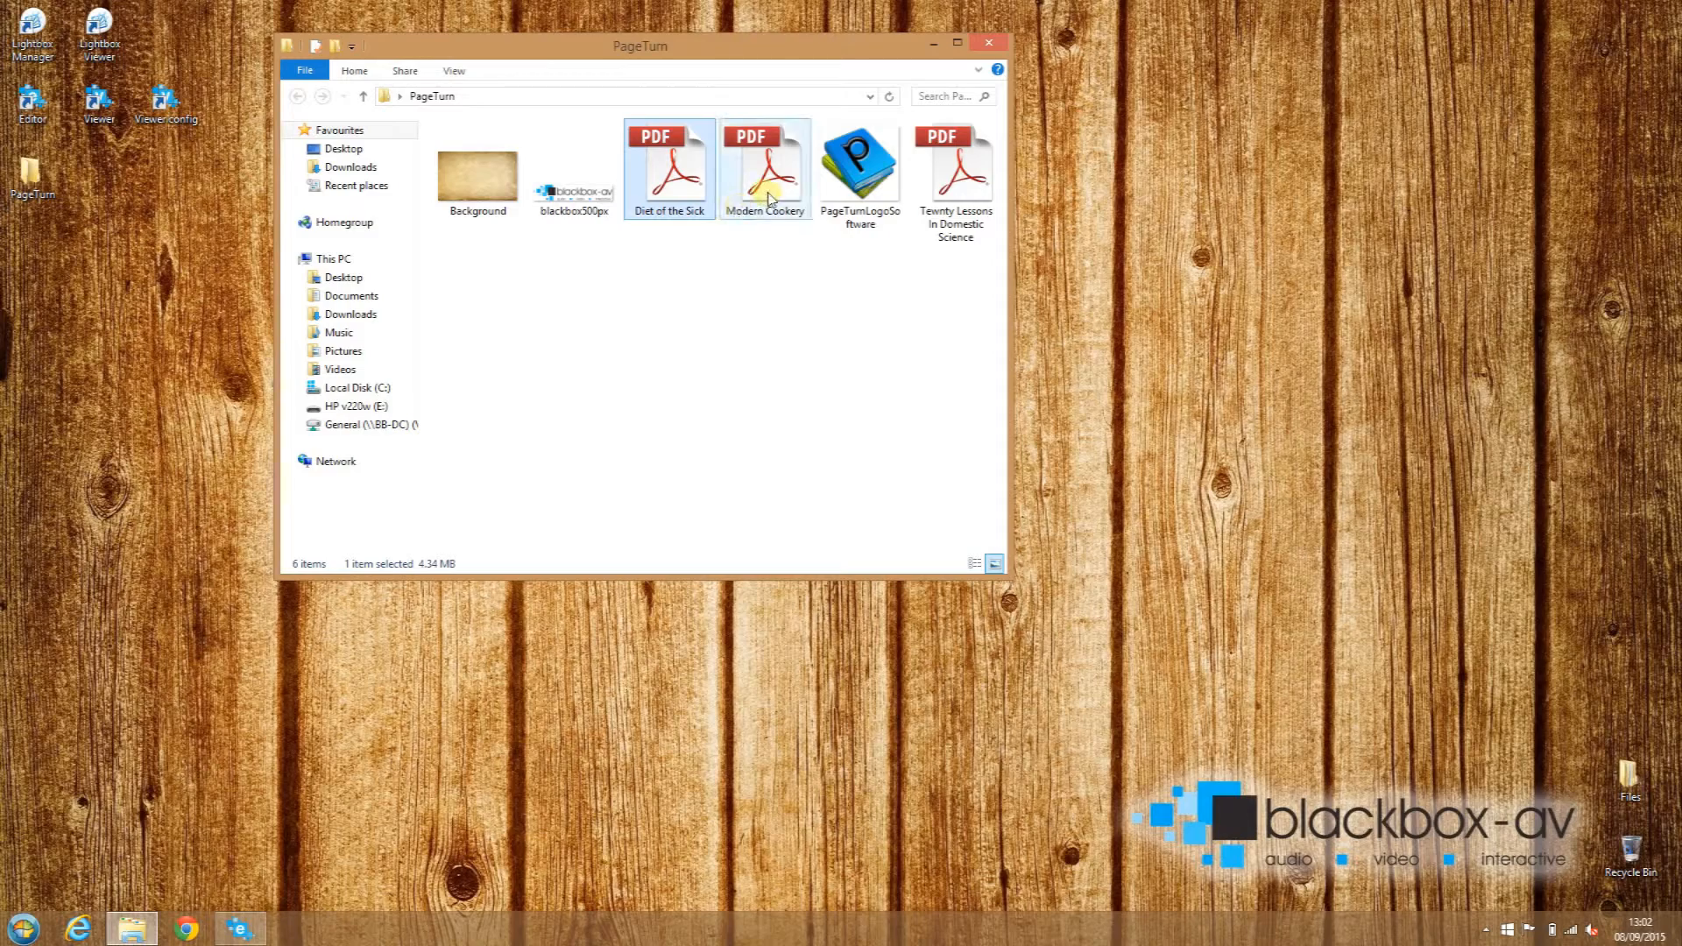
left_click(954, 198, "ctrl")
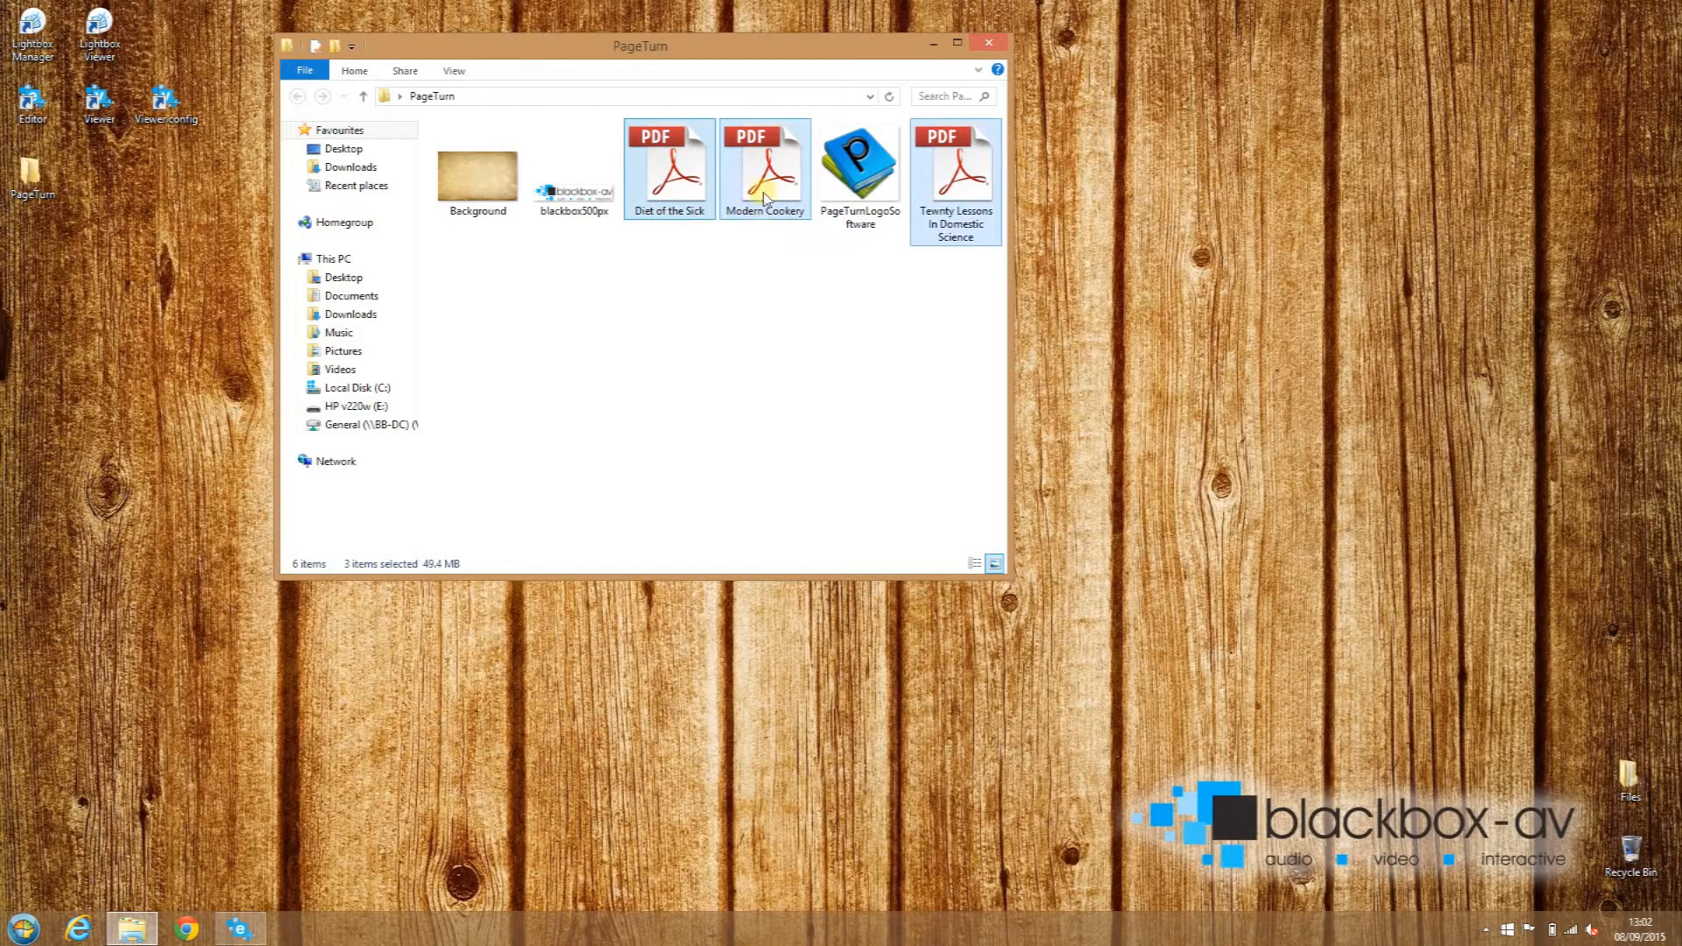
left_click_drag(765, 191, 77, 467)
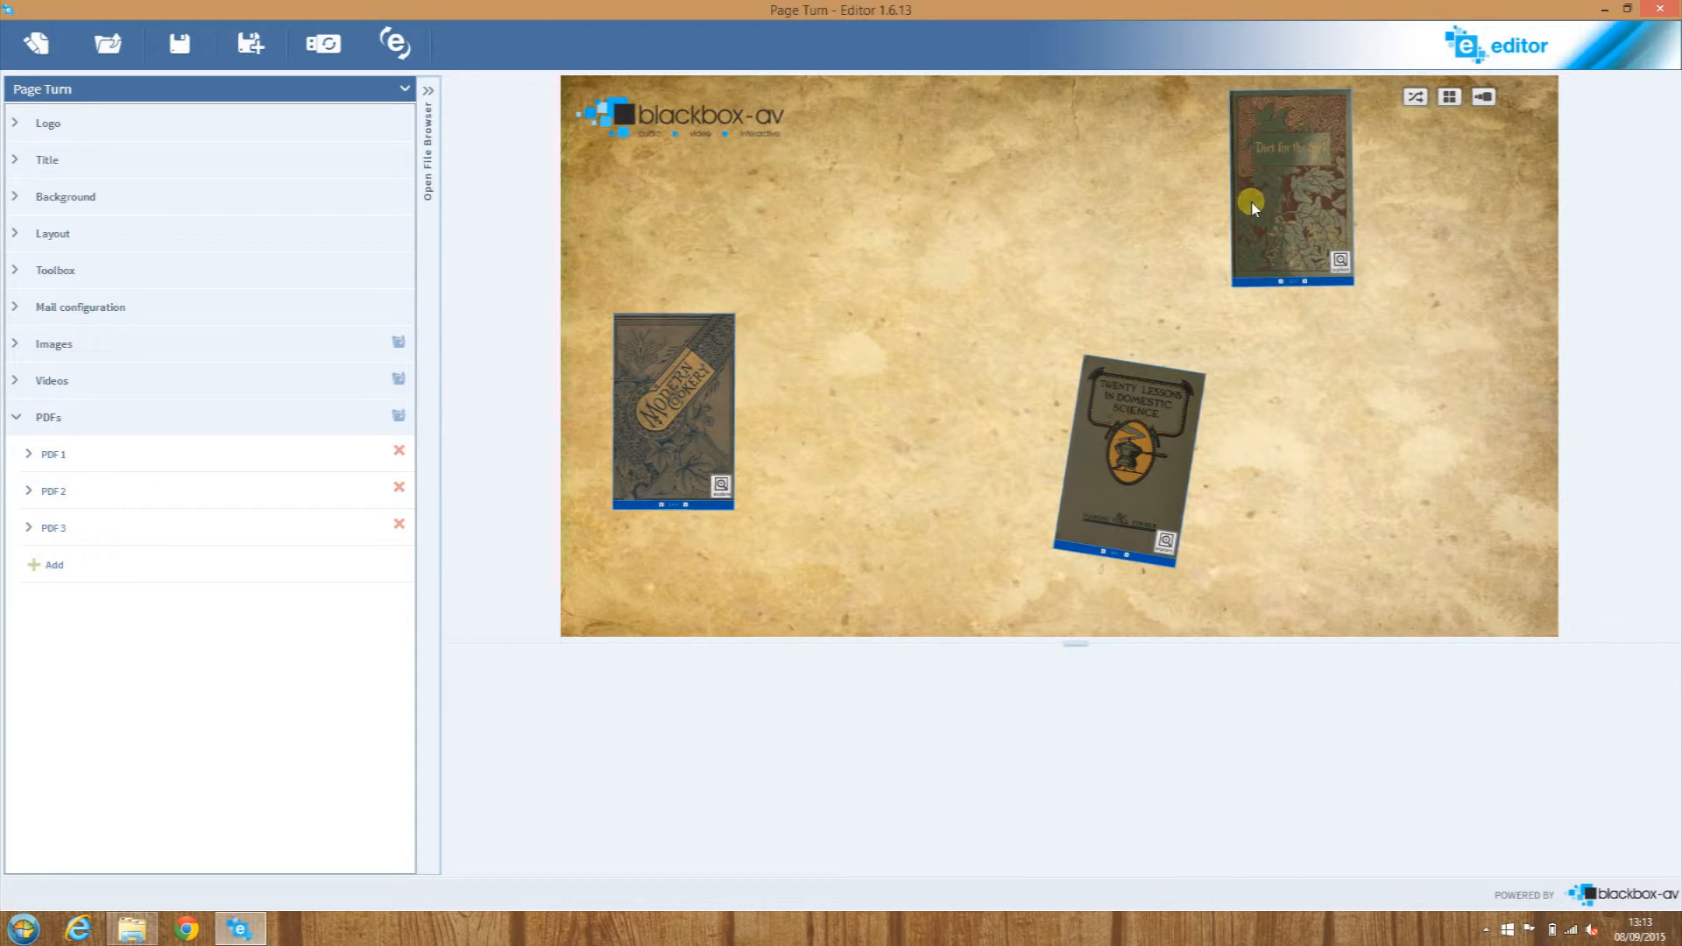
Try the grid and shuffled arrangements of the three books in the preview, and reposition the Diet for the Sick book
left_click(1452, 98)
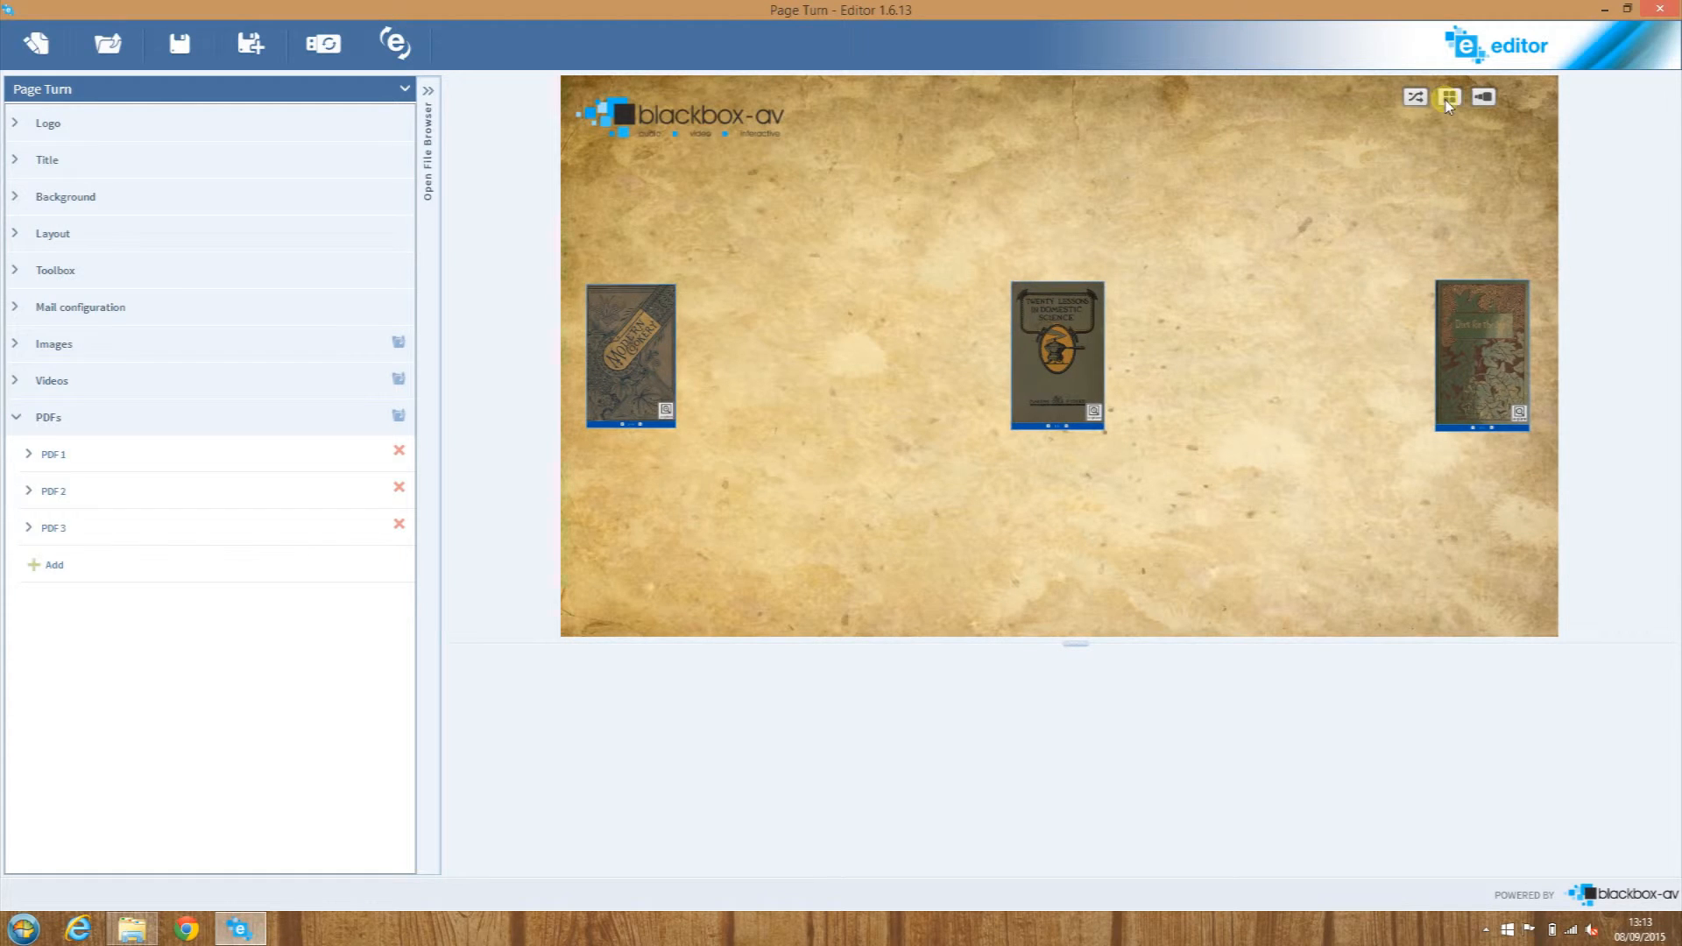
left_click(1417, 97)
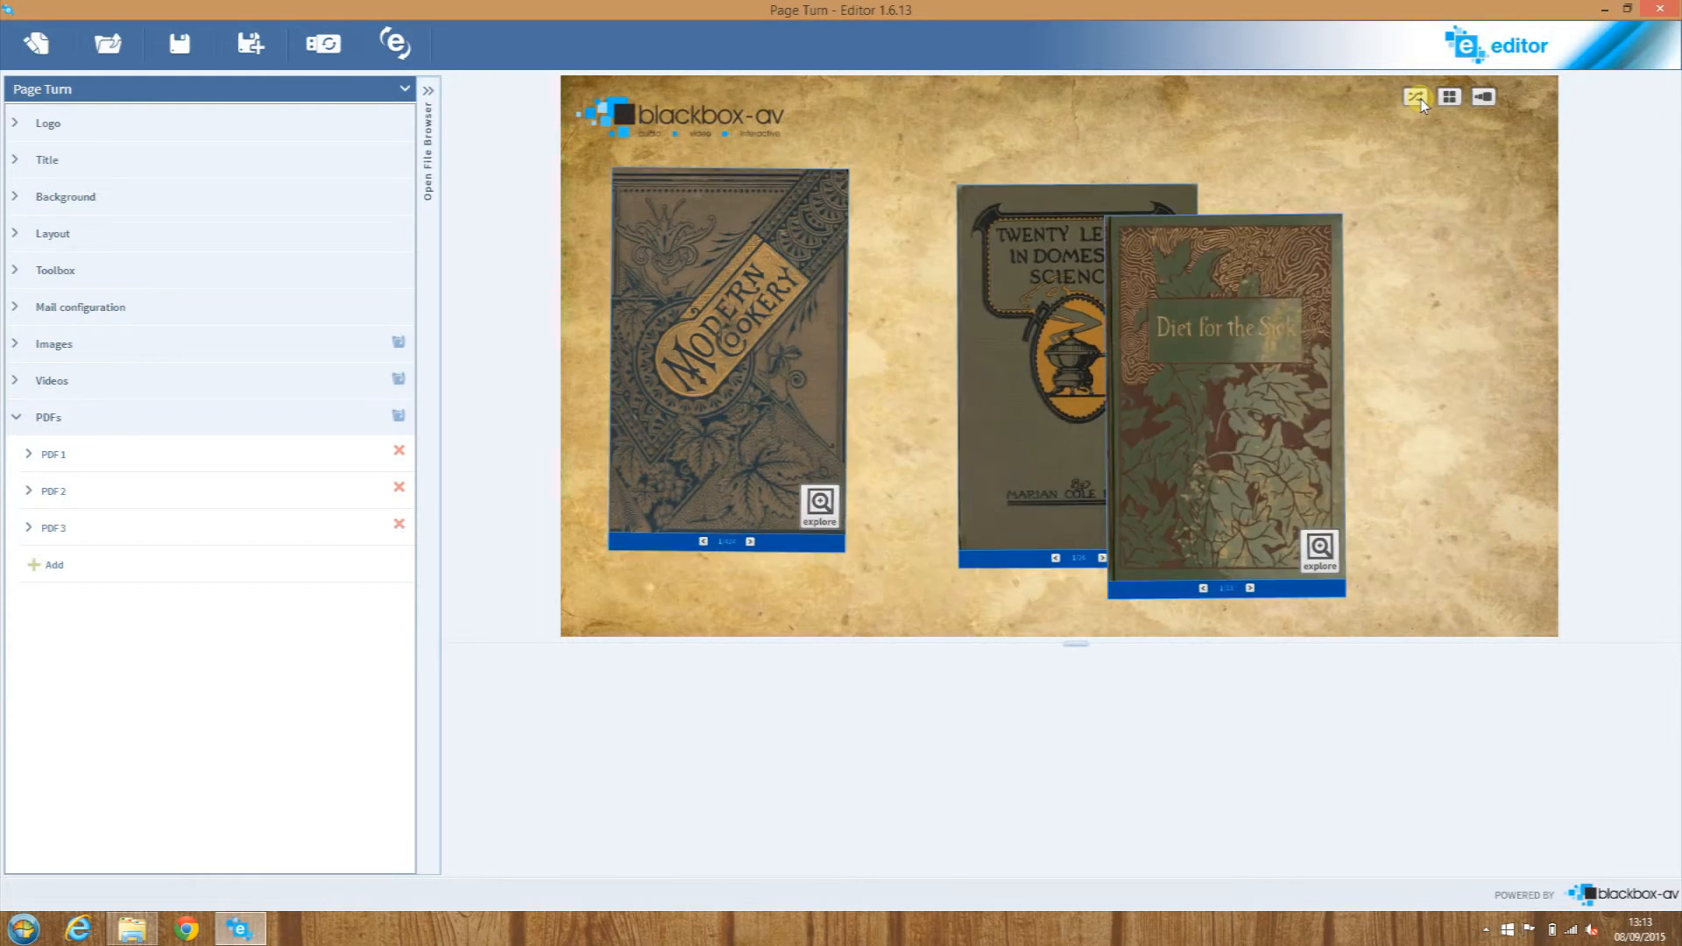
left_click(1422, 98)
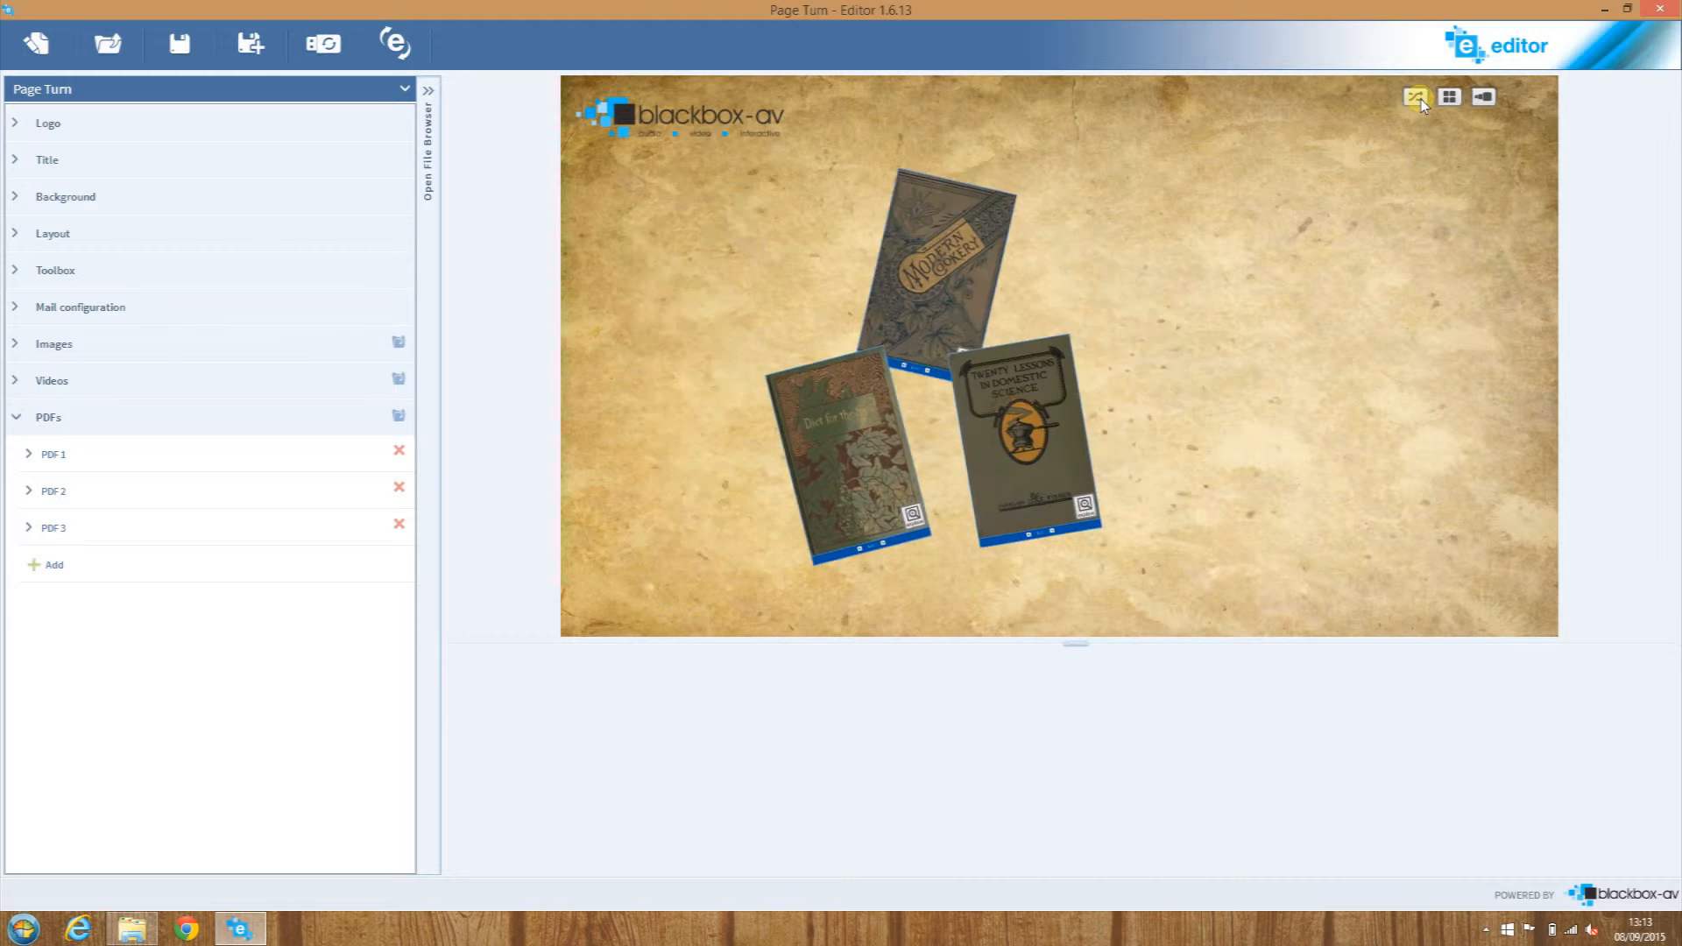
left_click_drag(975, 388, 813, 255)
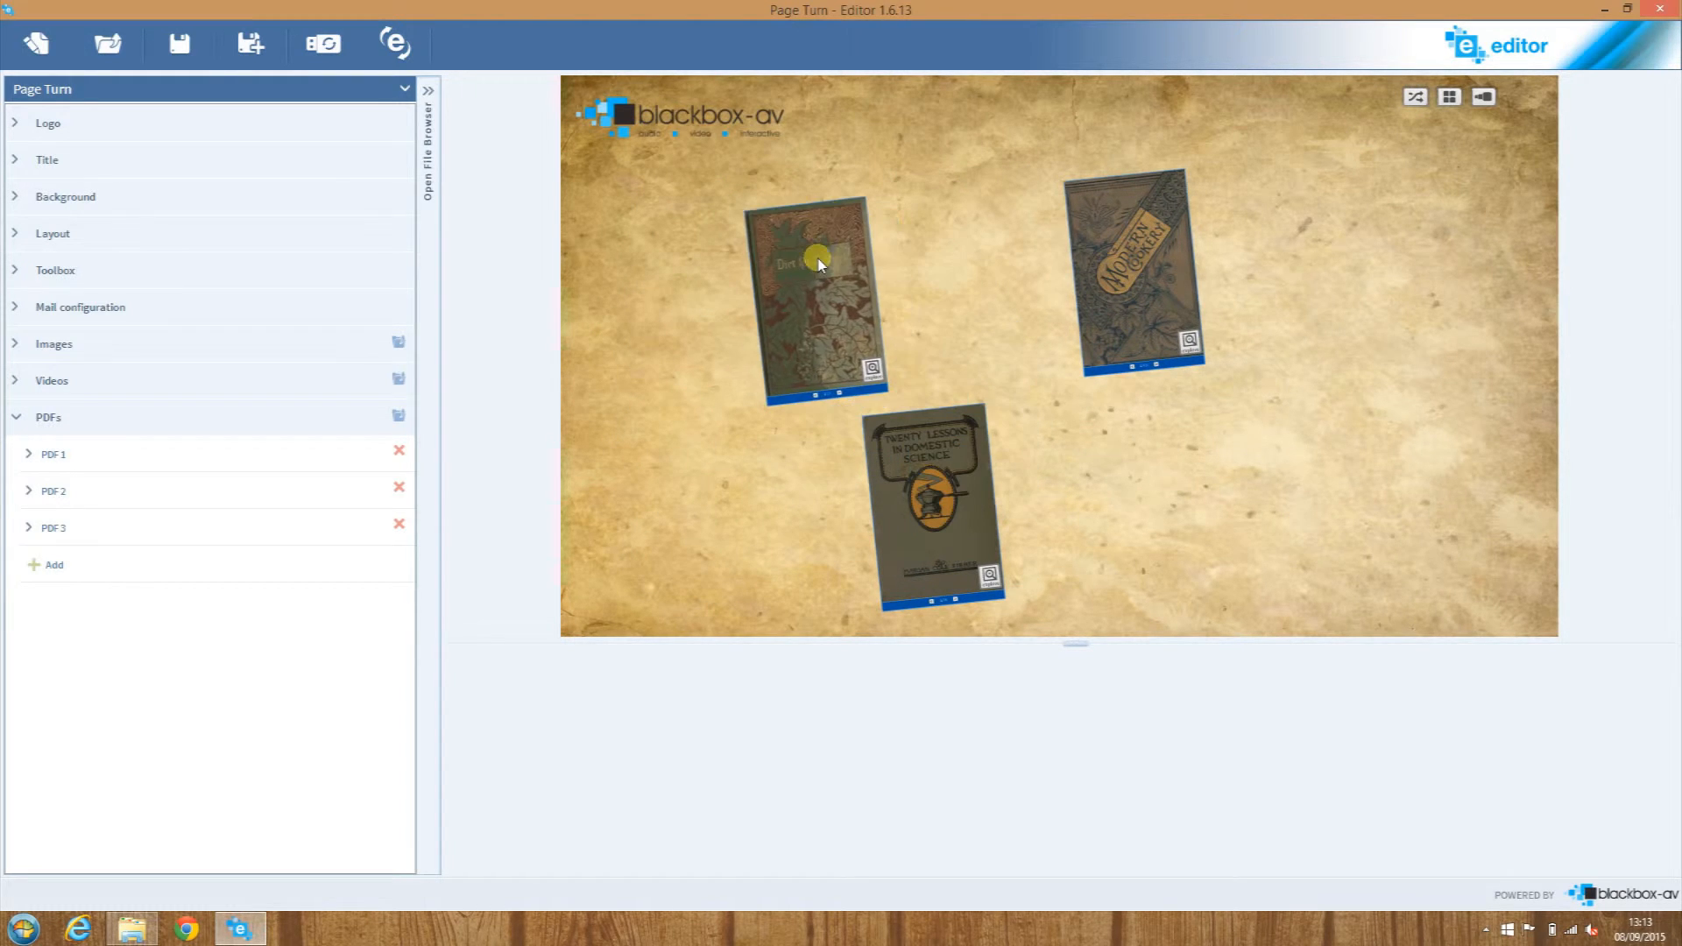
Examine the title, description and file settings of PDF 1
left_click(31, 454)
left_click(74, 531)
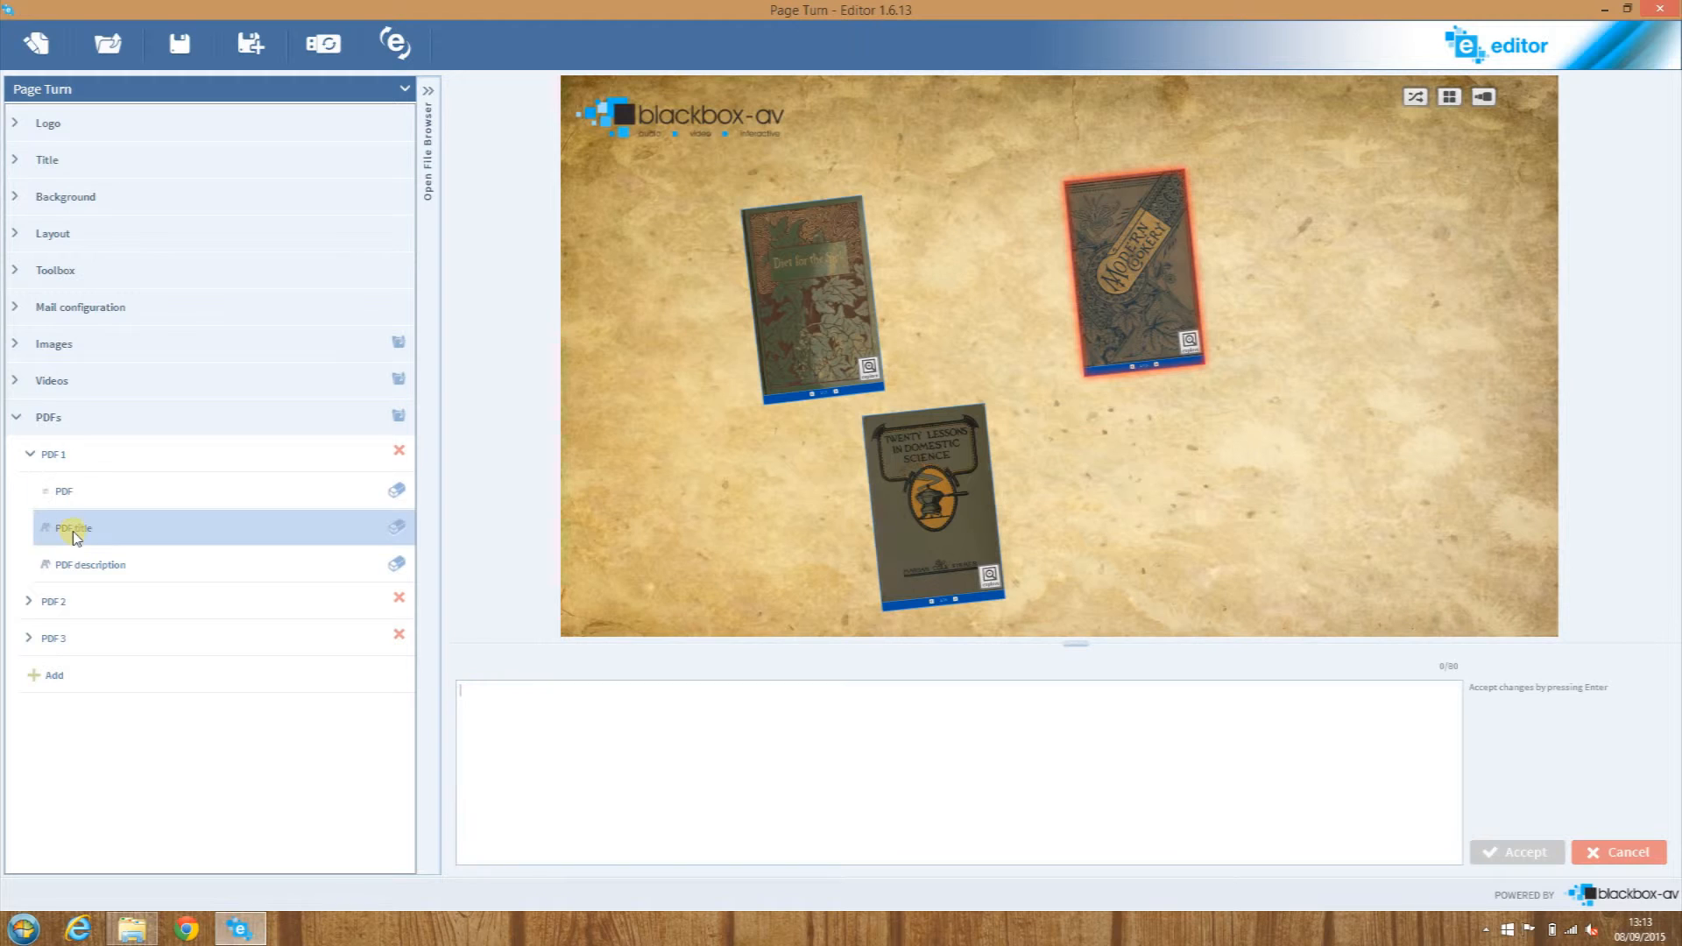
left_click(103, 570)
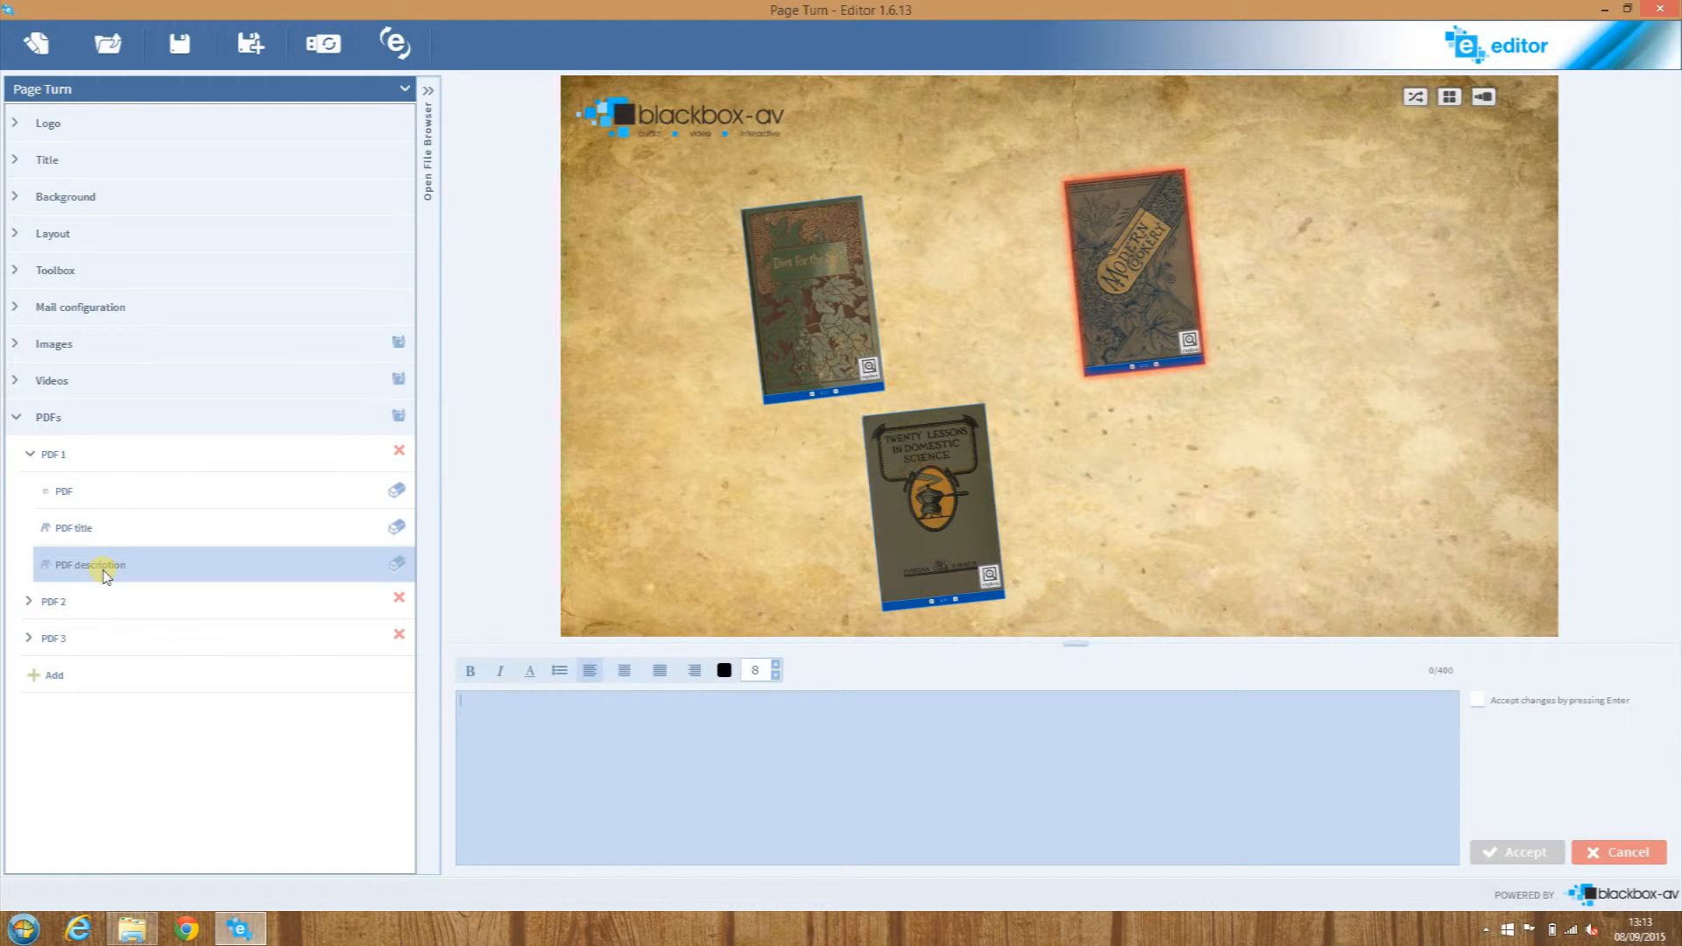
left_click(64, 493)
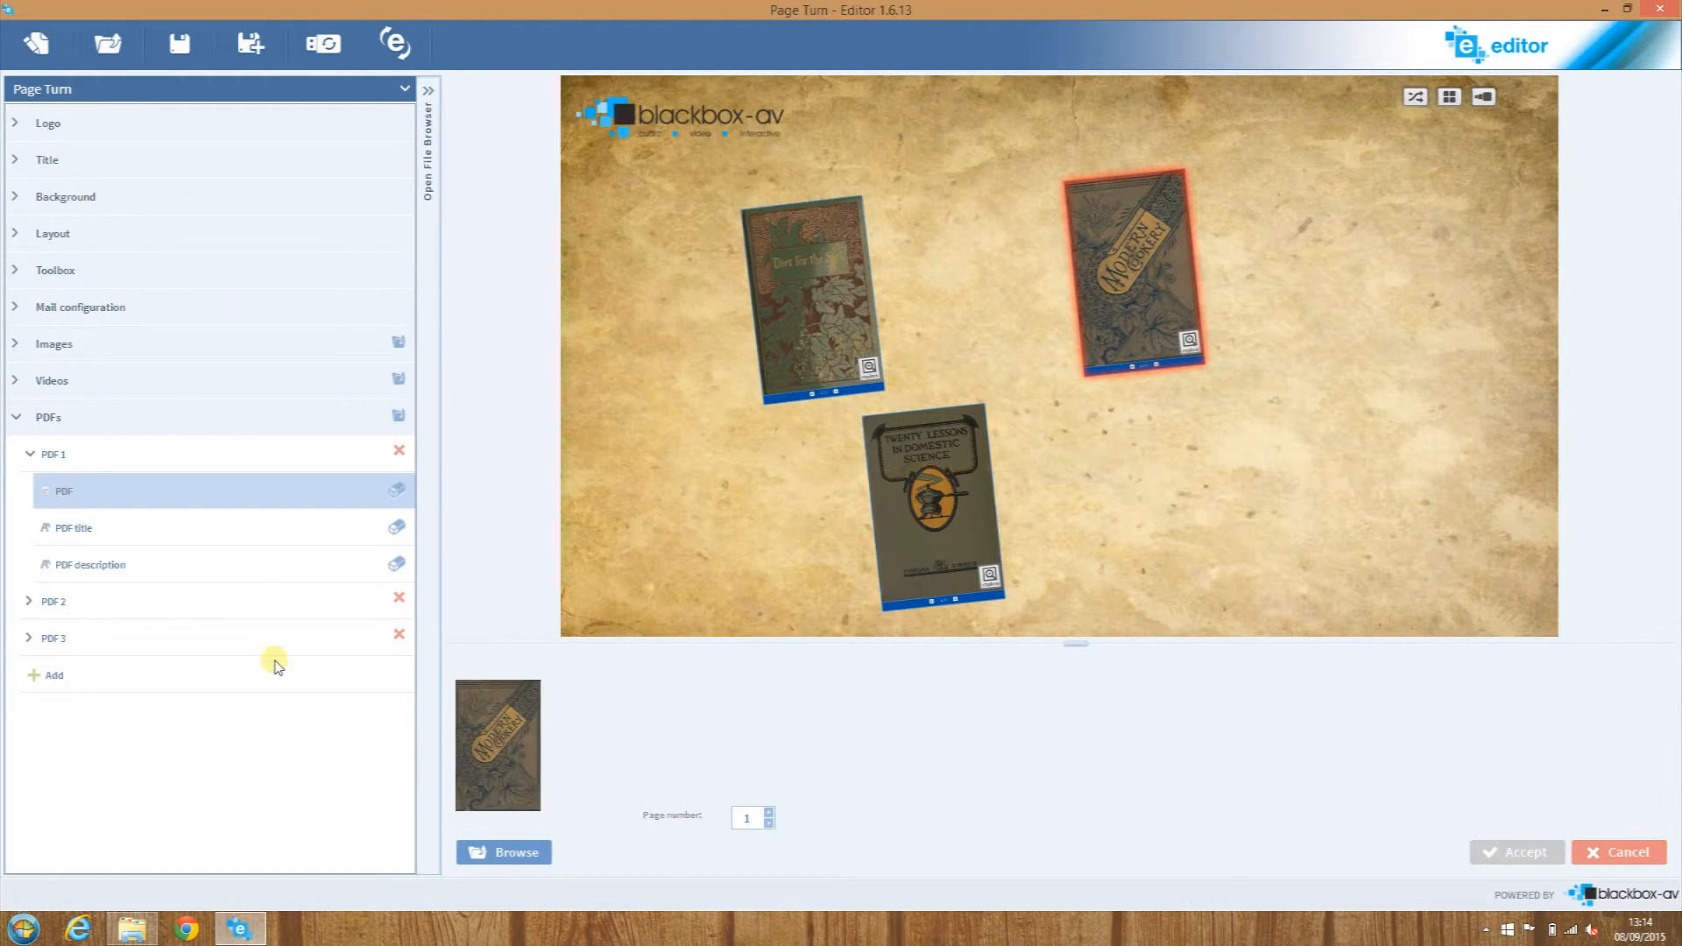
Try raising PDF 1's page number, return it to 1, and leave the PDF settings without accepting a change
left_click(767, 813)
left_click(766, 813)
left_click(767, 813)
left_click(766, 814)
left_click(767, 814)
left_click(768, 824)
left_click(767, 823)
left_click(768, 824)
left_click(768, 824)
left_click(767, 824)
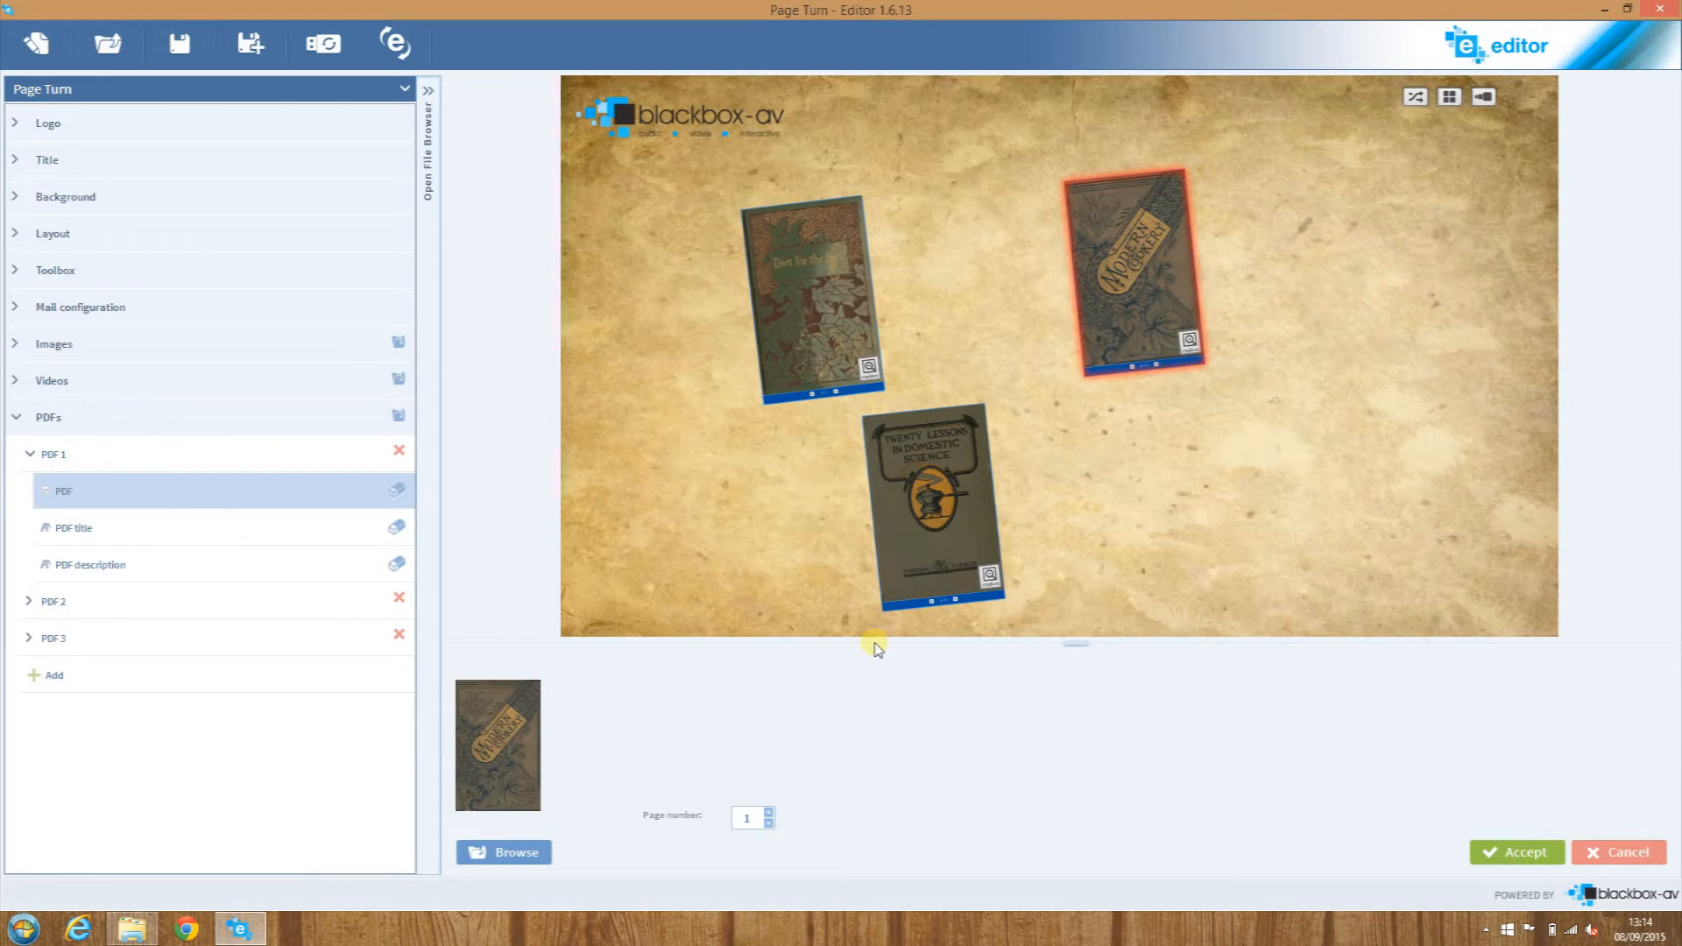
left_click(23, 421)
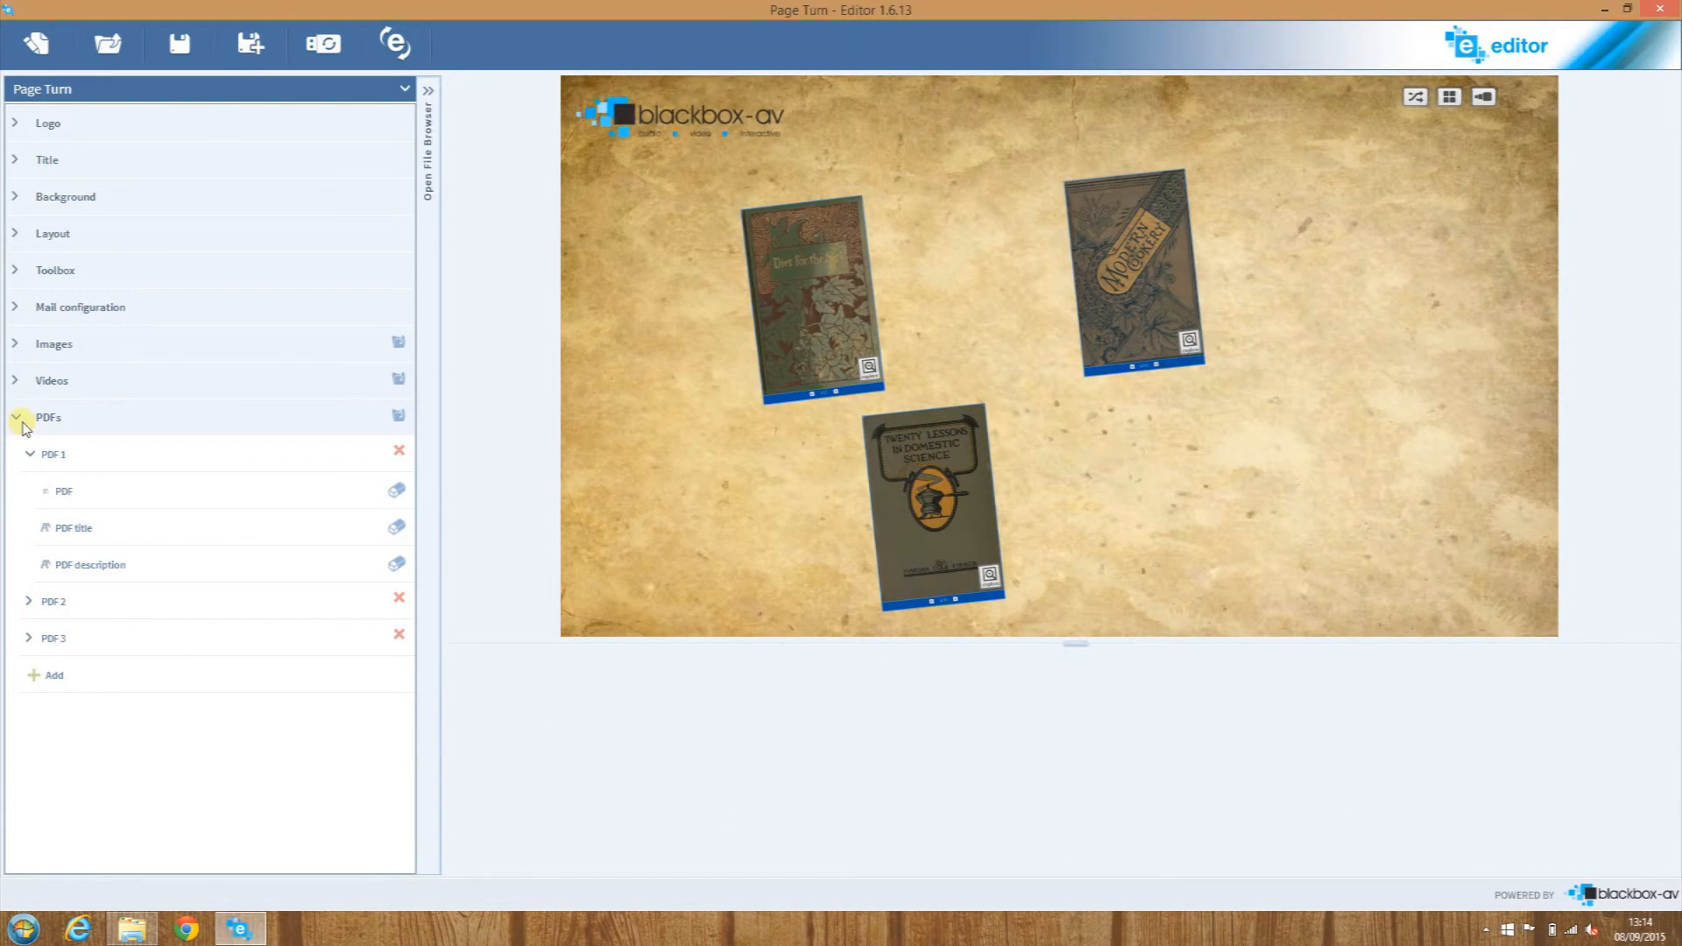
Start saving the application as a new file and use the PageTurnLogoSoftware image as its user icon
left_click(255, 43)
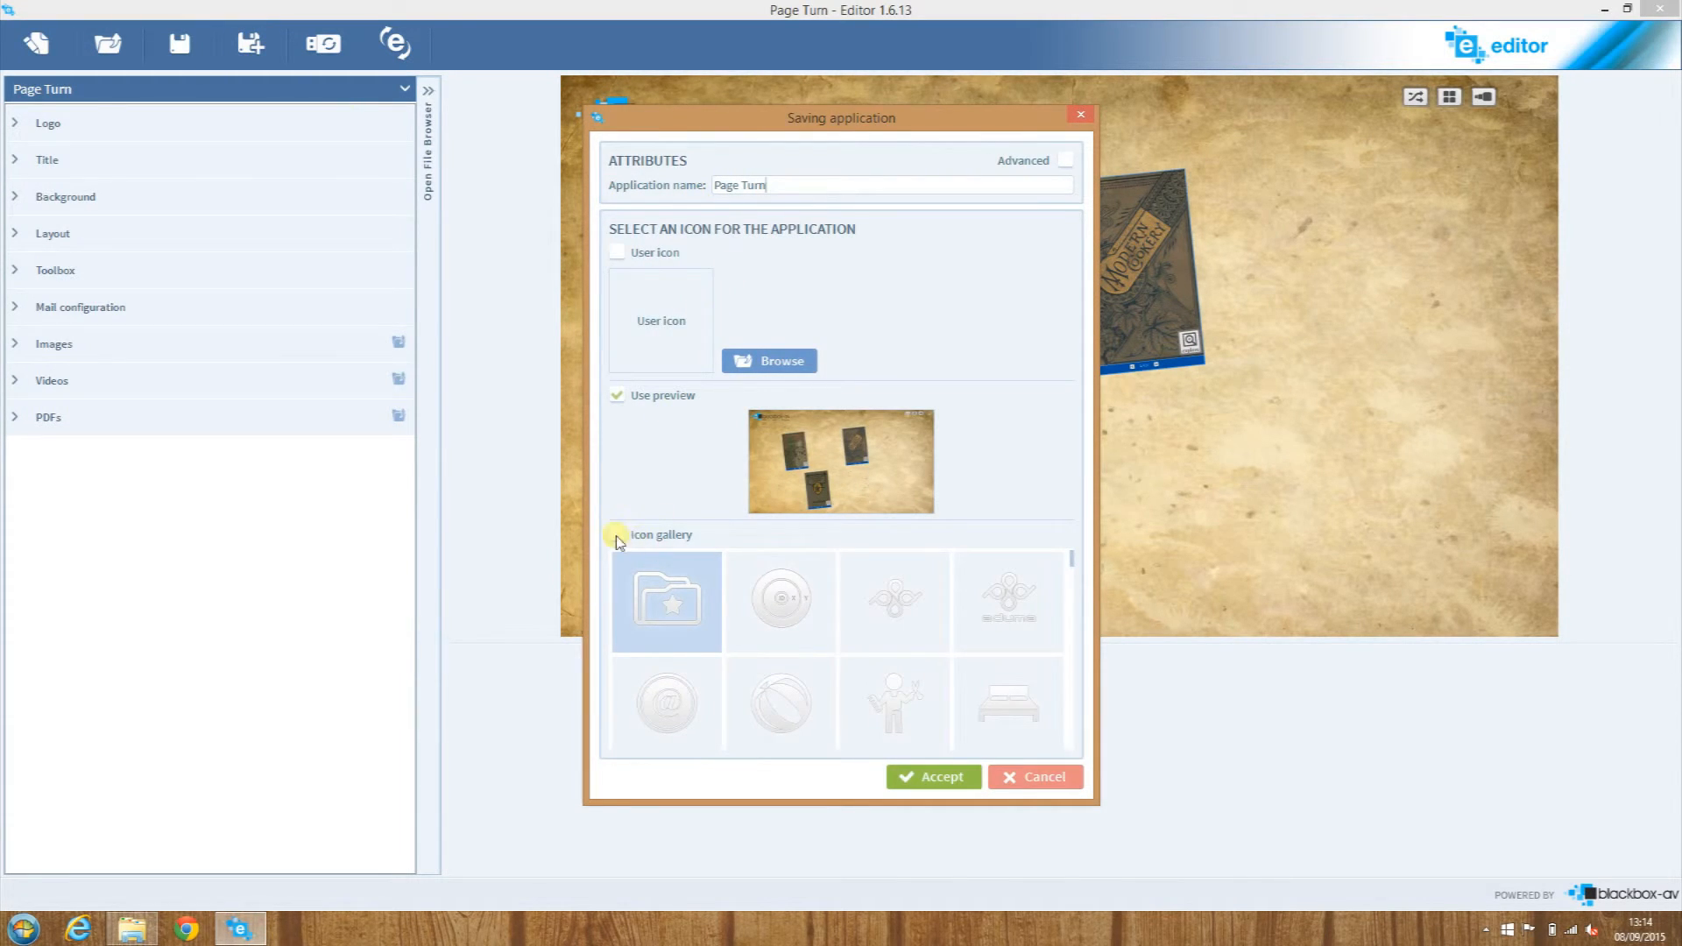
left_click(619, 256)
left_click(764, 360)
left_click(1003, 308)
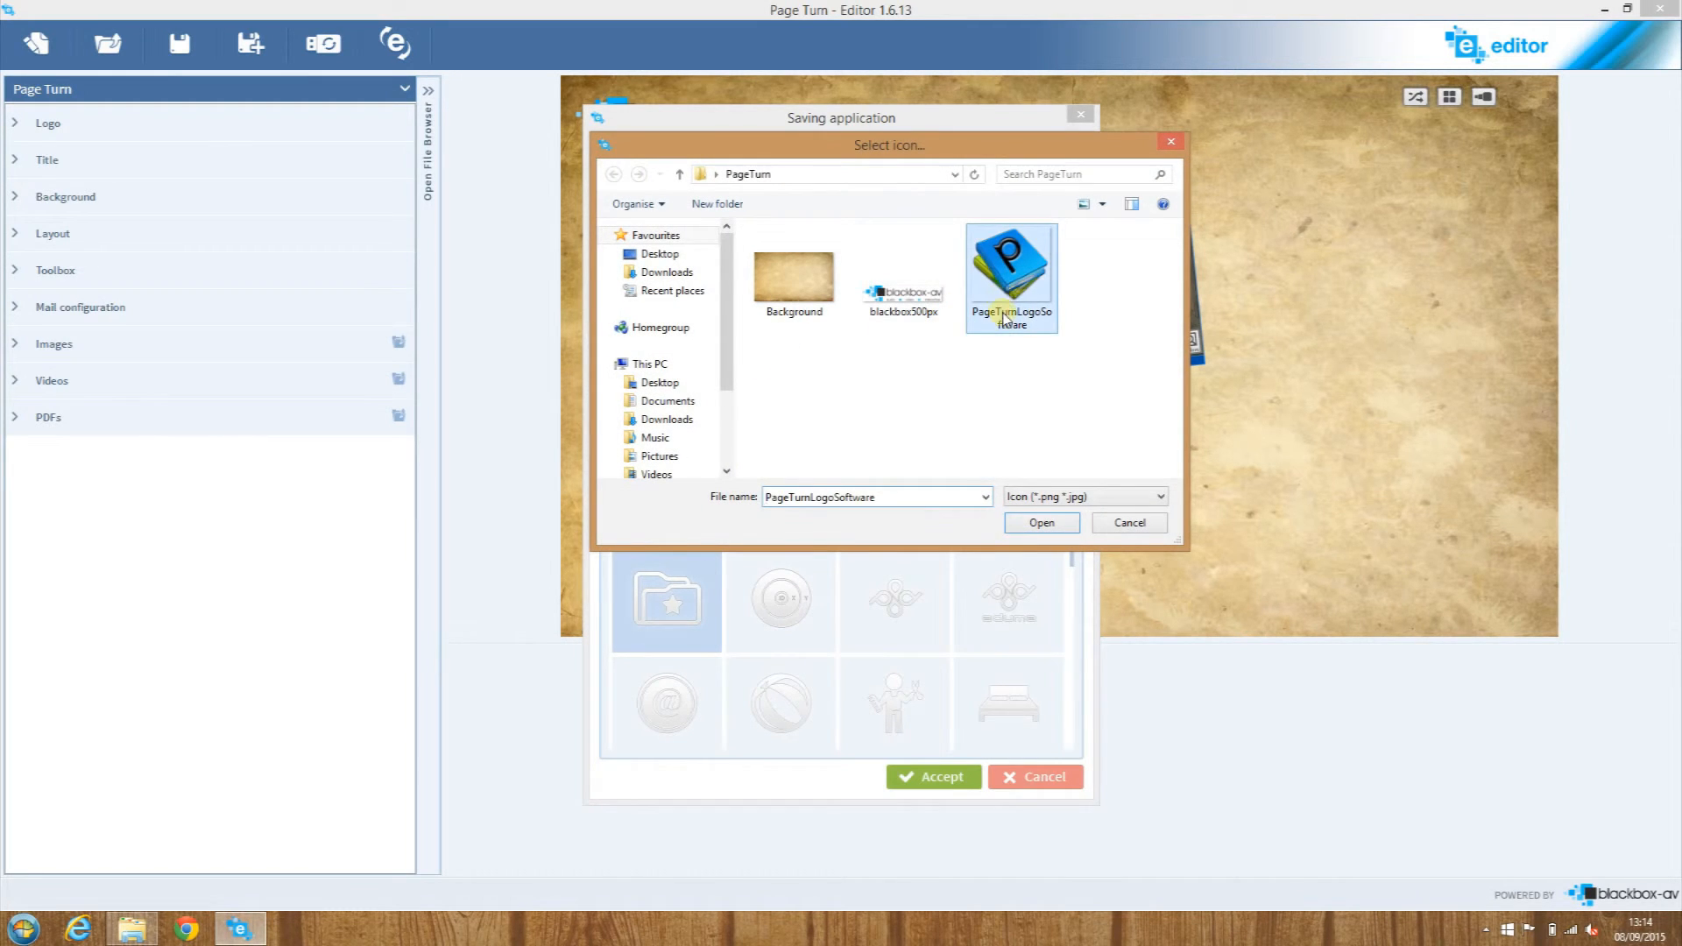
left_click(1061, 526)
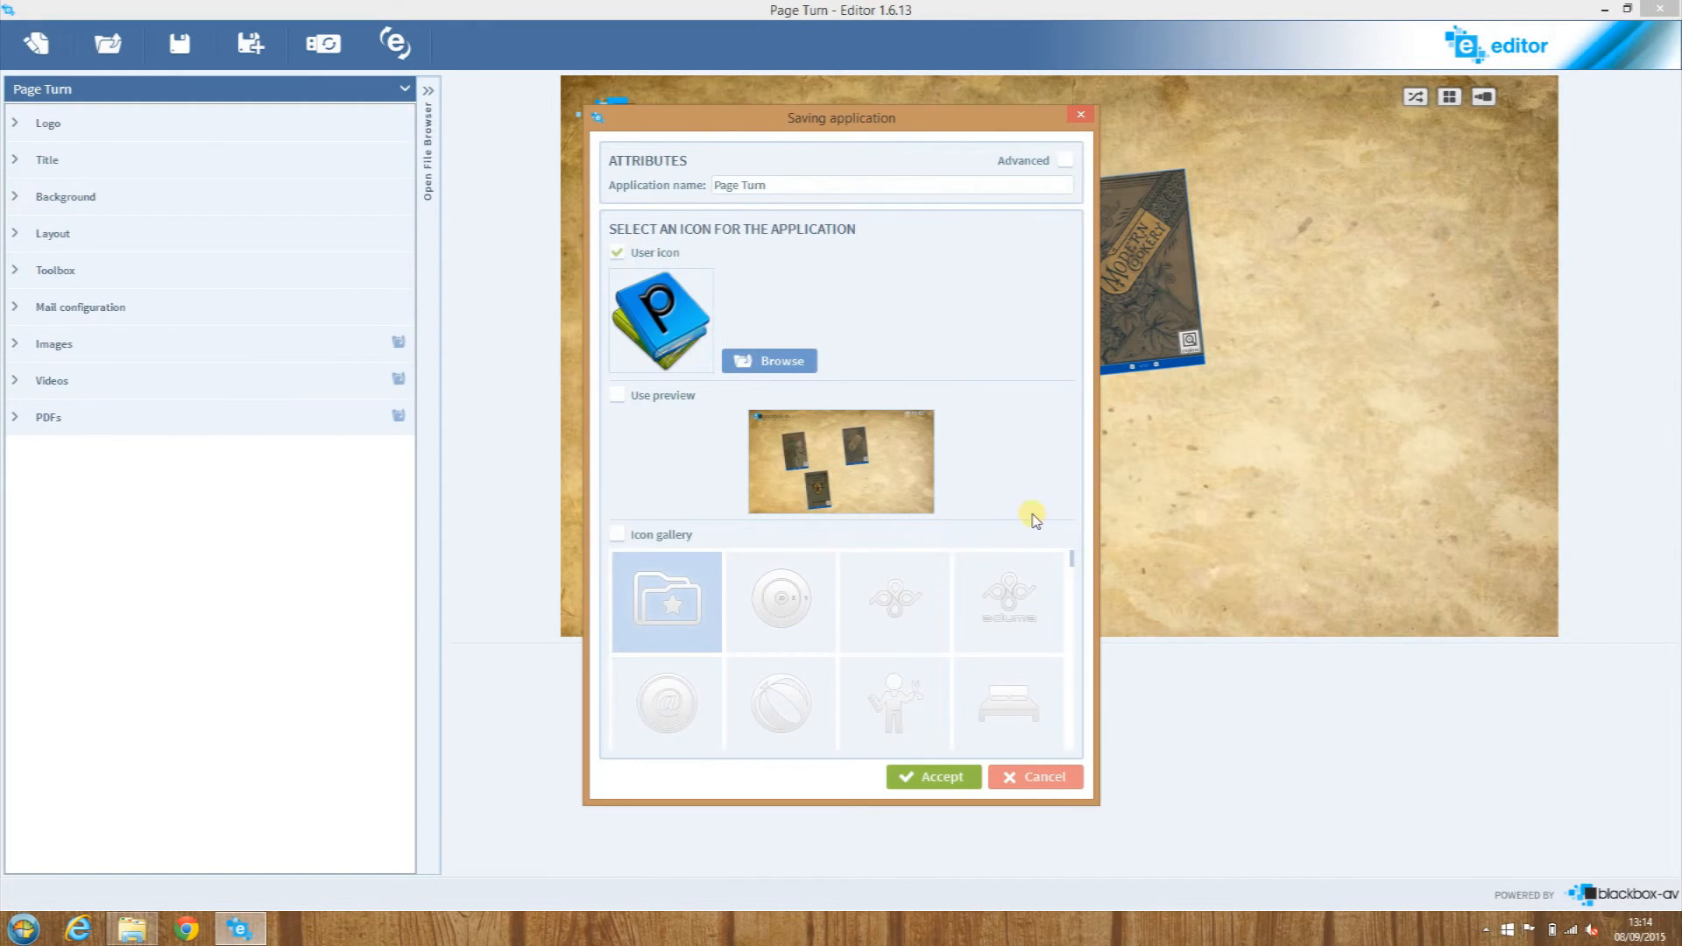
Accept the application attributes and save the file as pagetue in the Desktop's Templates folder
left_click(938, 777)
left_click(68, 153)
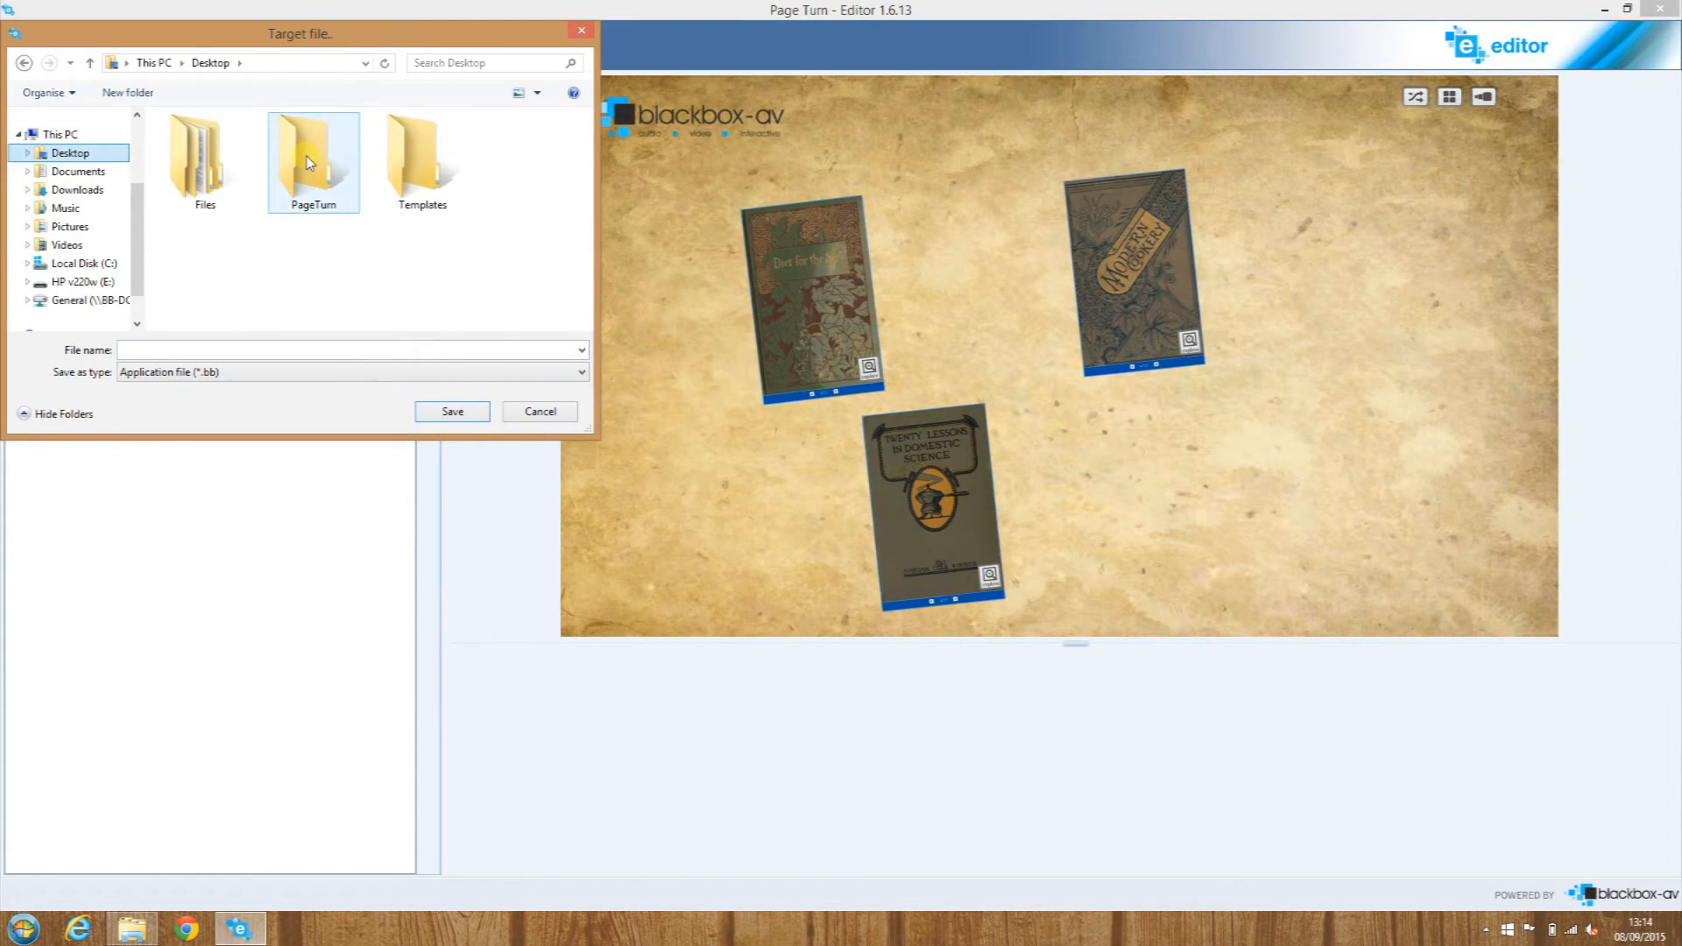
double_click(390, 158)
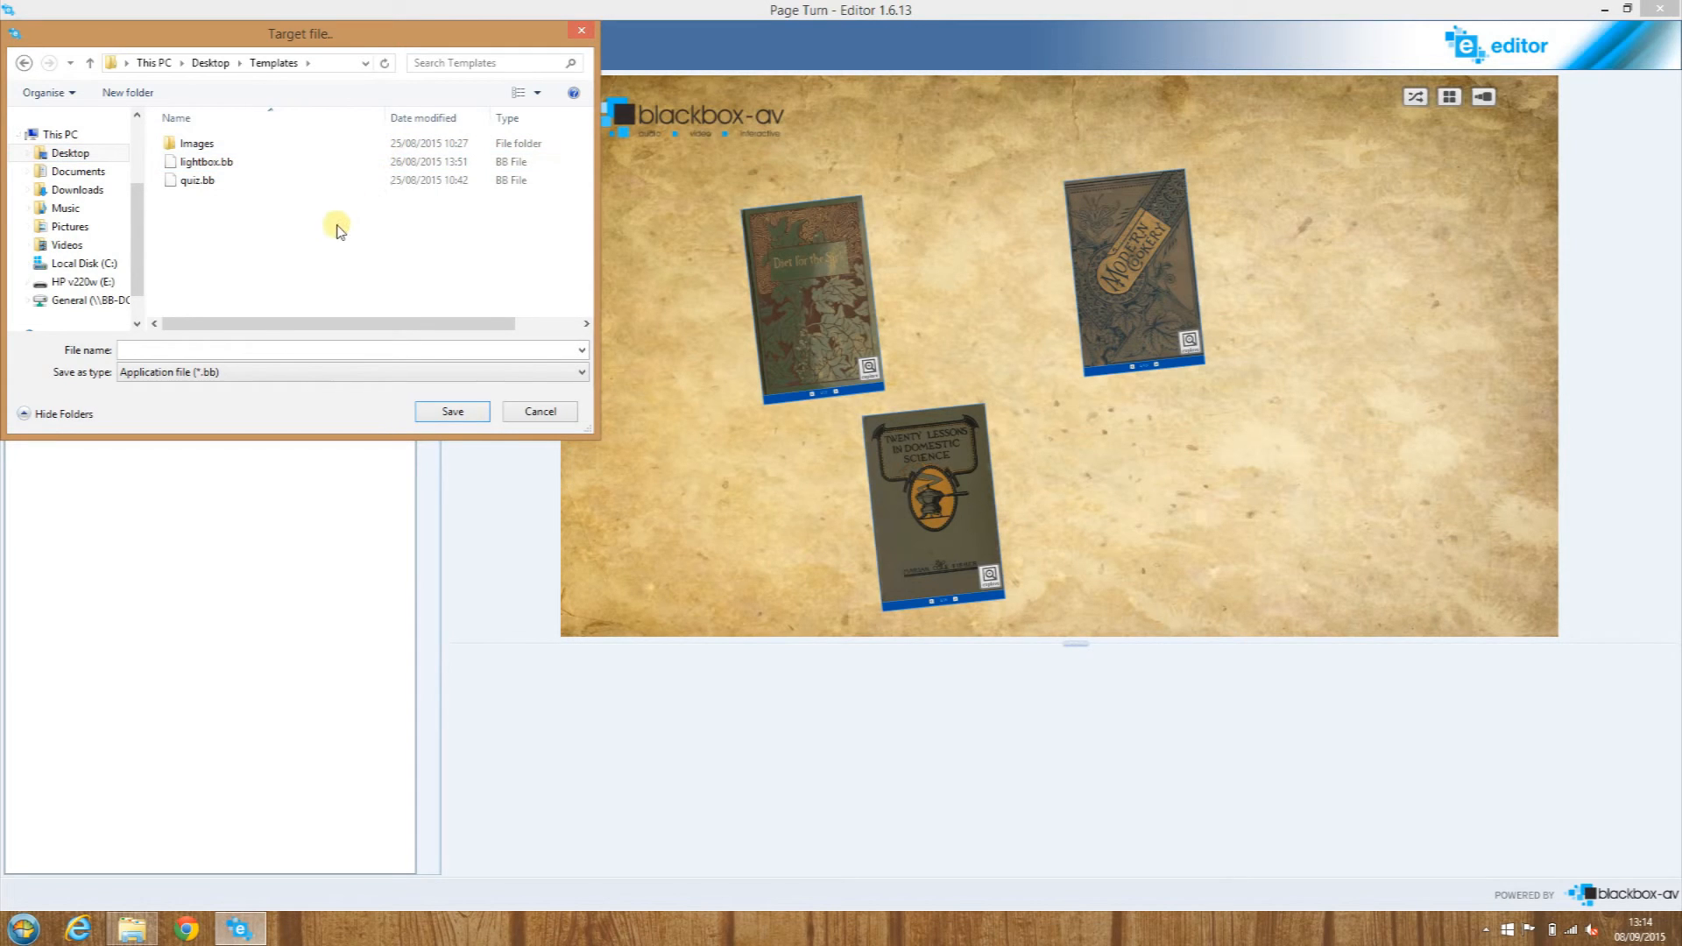
left_click(225, 355)
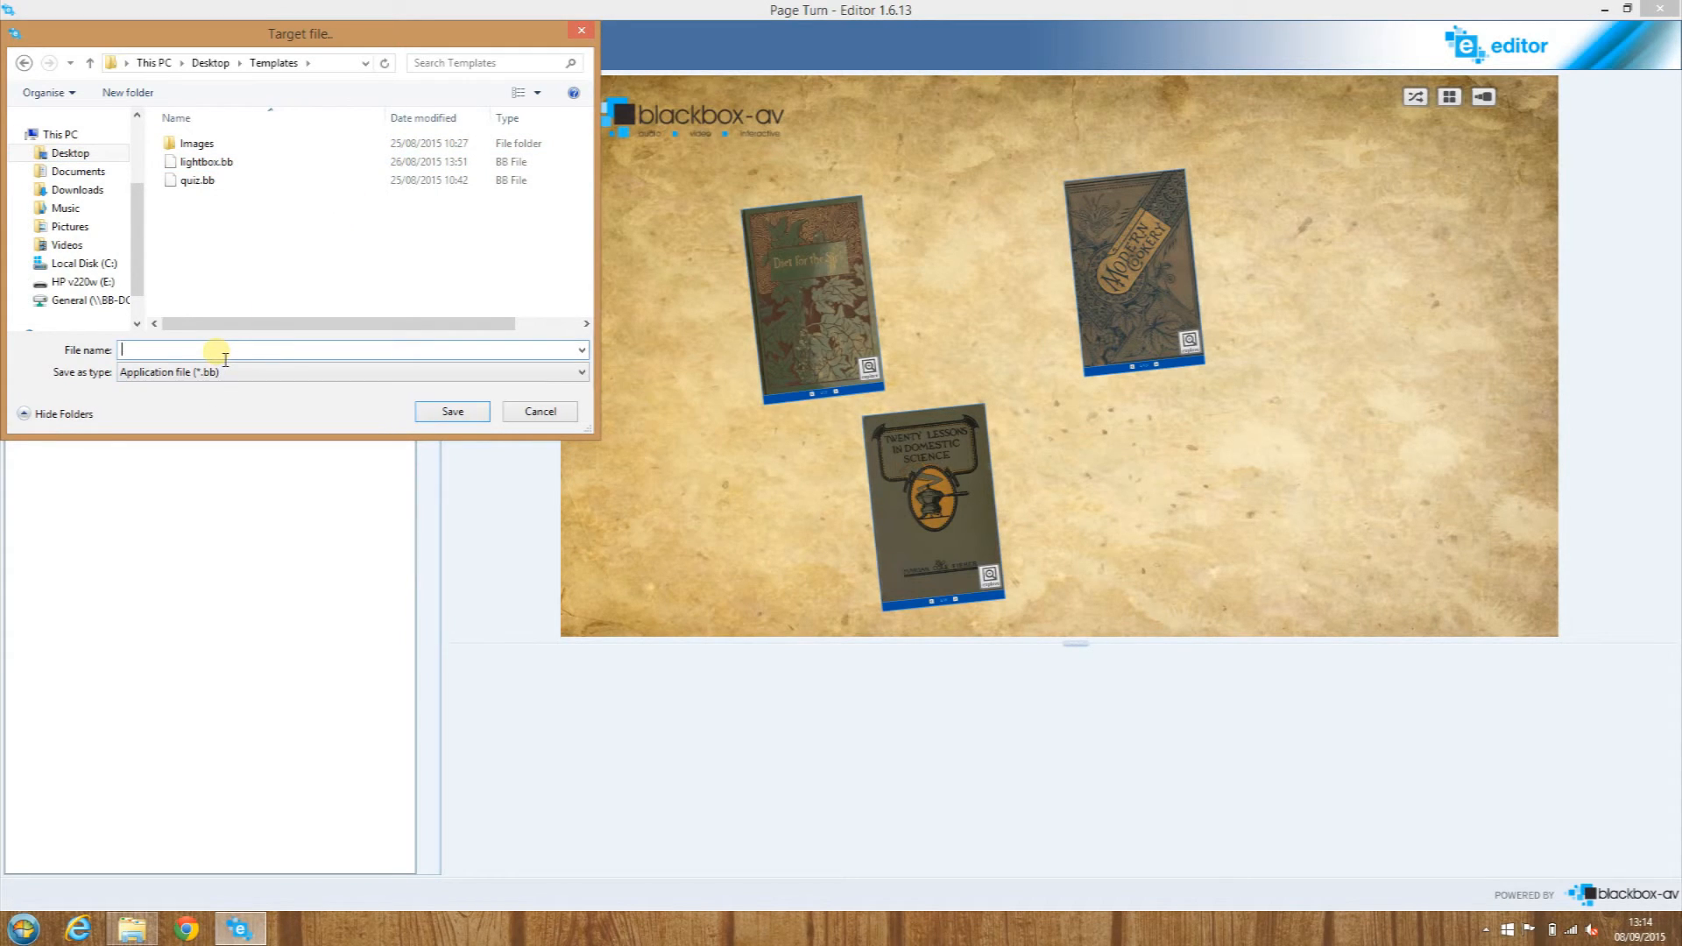
type("pagetue")
left_click(442, 413)
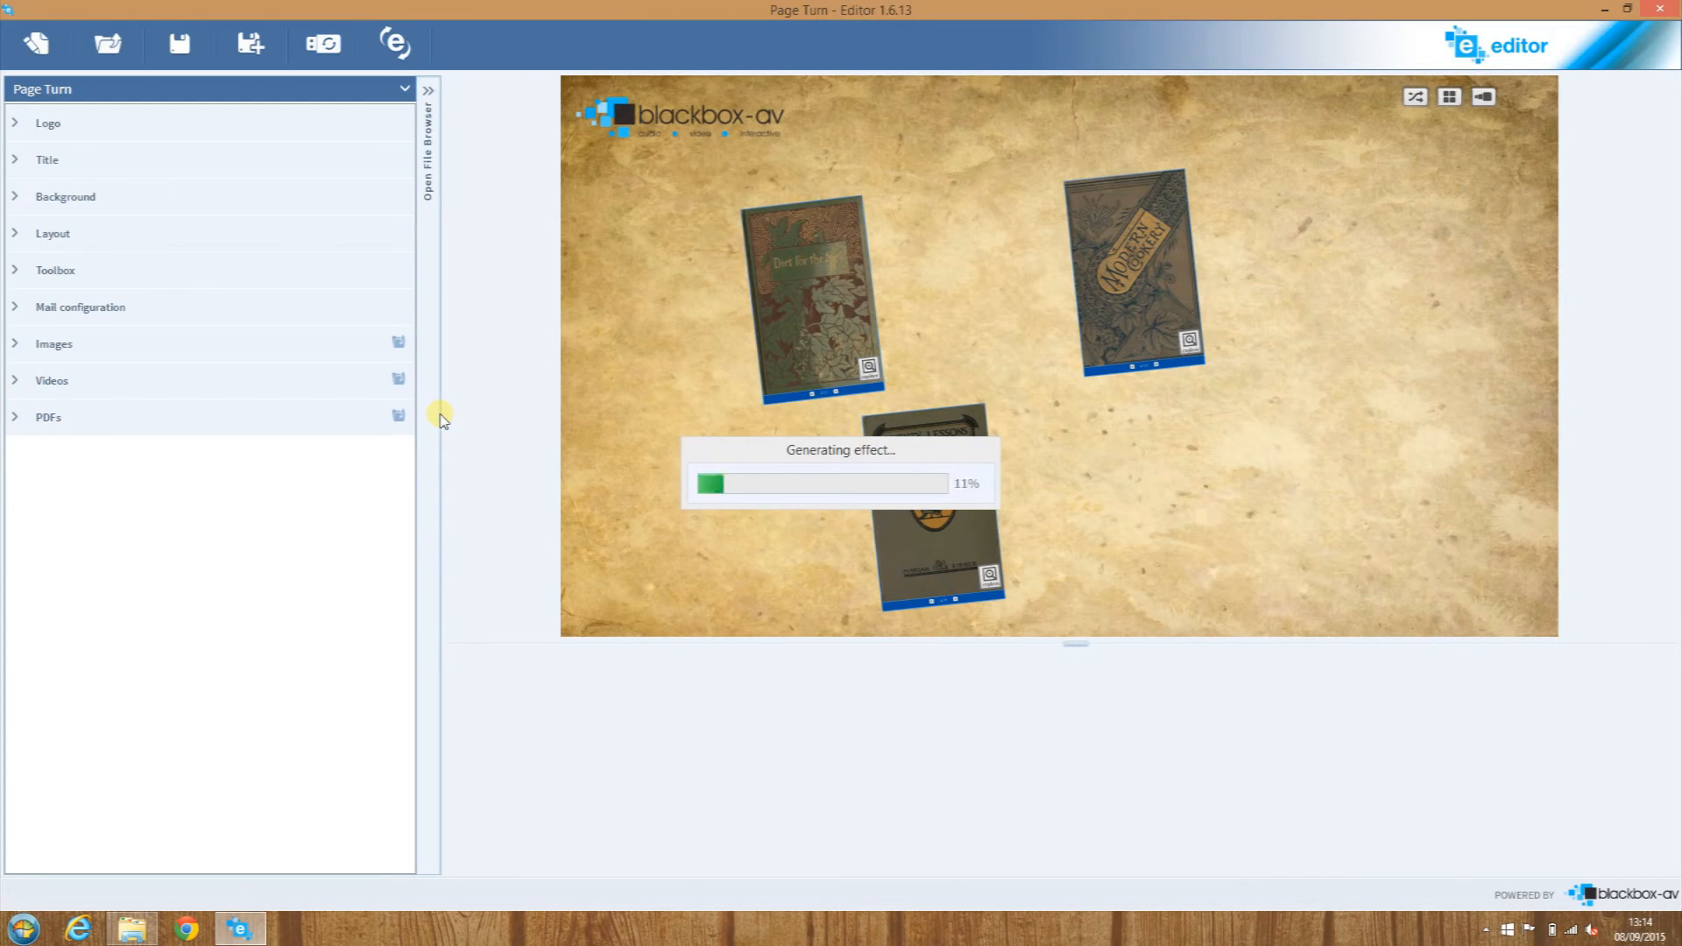